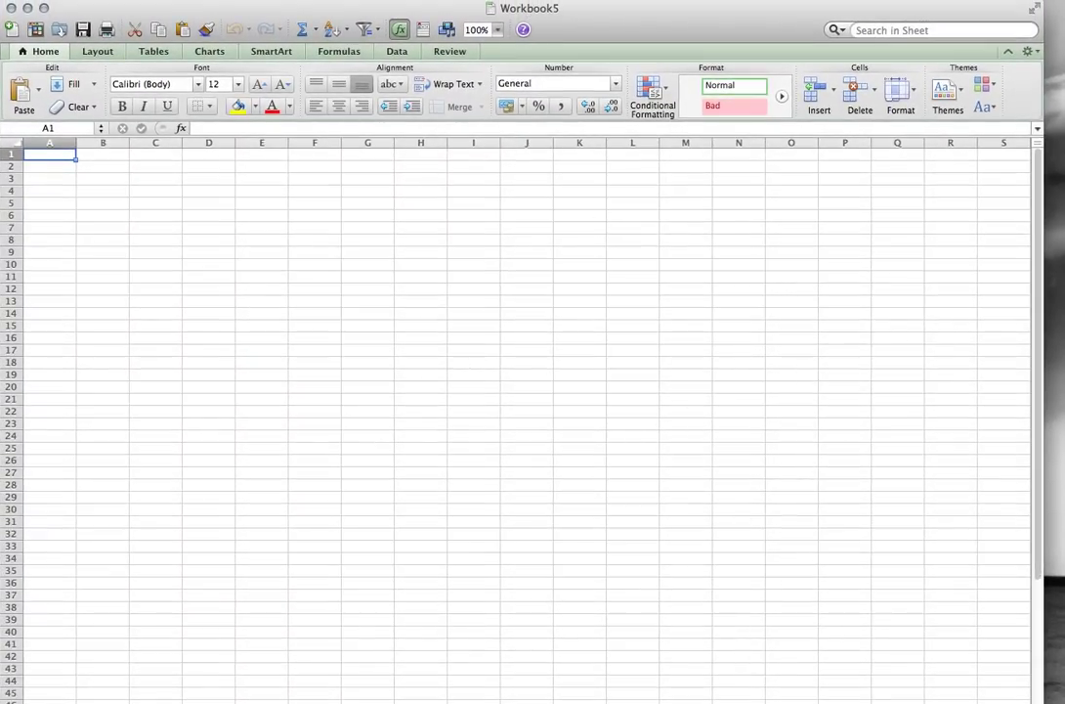
Enlarge the Workbook5 window so its sheet tabs and status bar are visible
drag(1040, 701, 1058, 695)
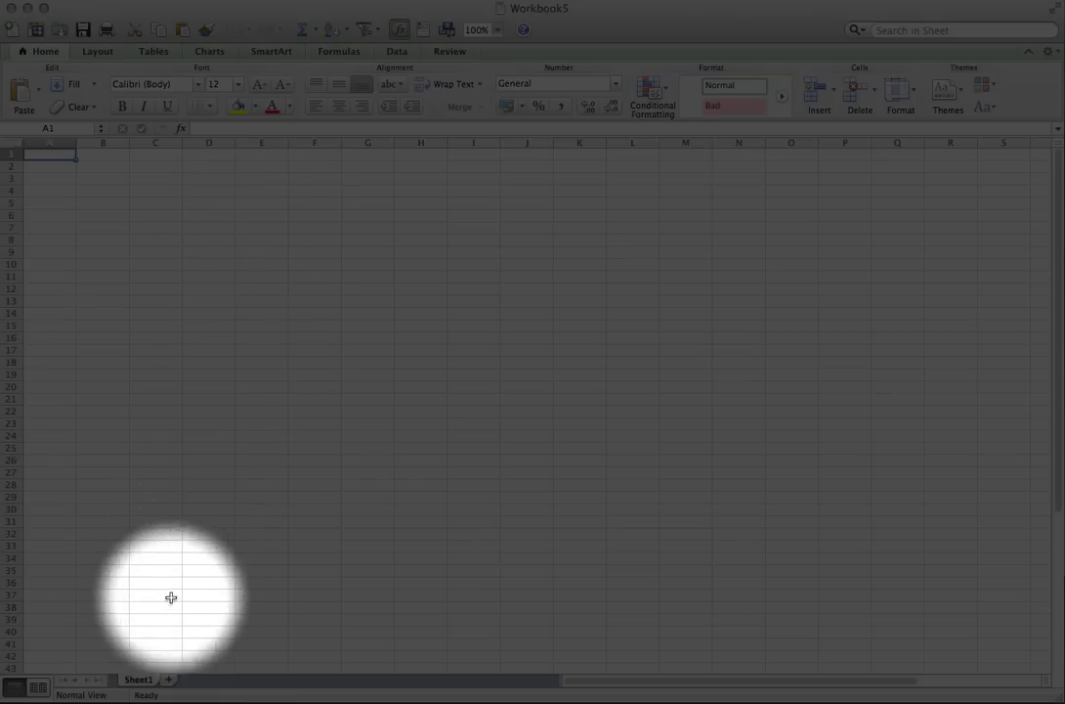
Add Sheet2 and Sheet3 to the workbook and make the window larger
click(168, 678)
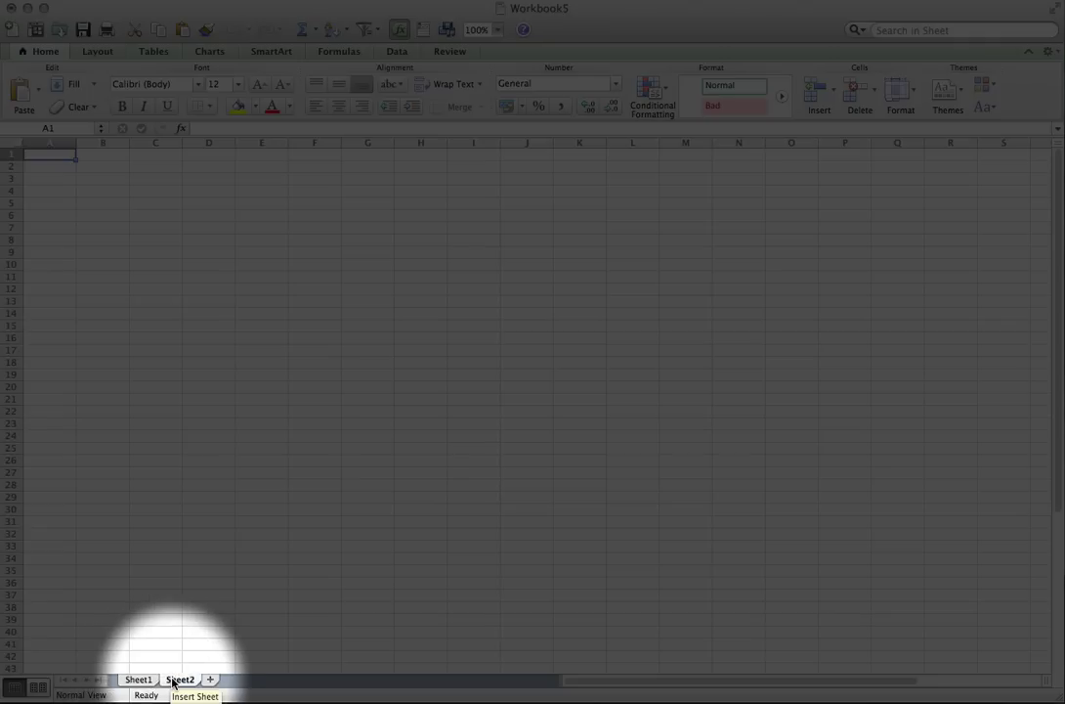
click(212, 680)
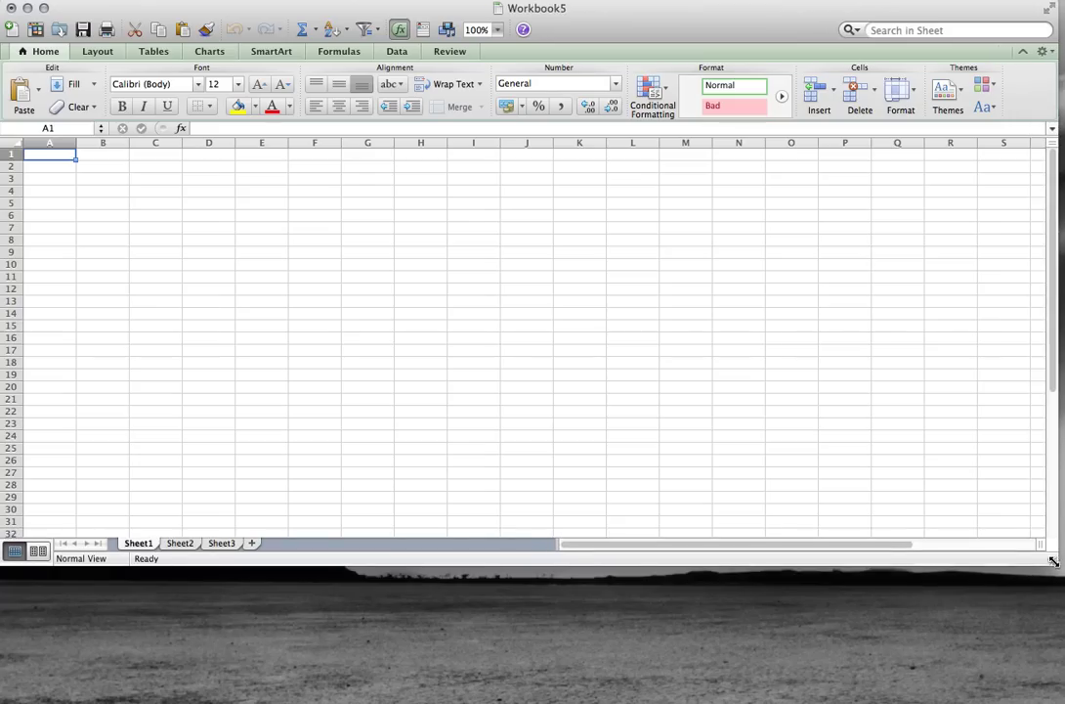
drag(1054, 561, 1063, 562)
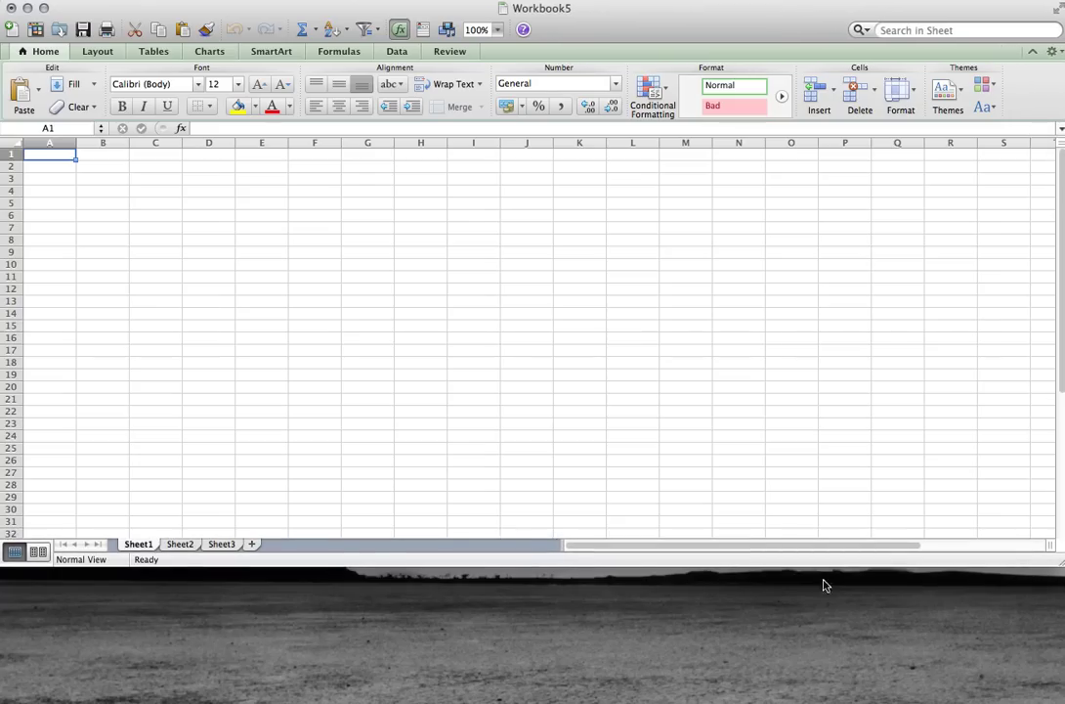
Rename Sheet1 to 'Budget 1' and Sheet2 to 'List 1'
right_click(140, 551)
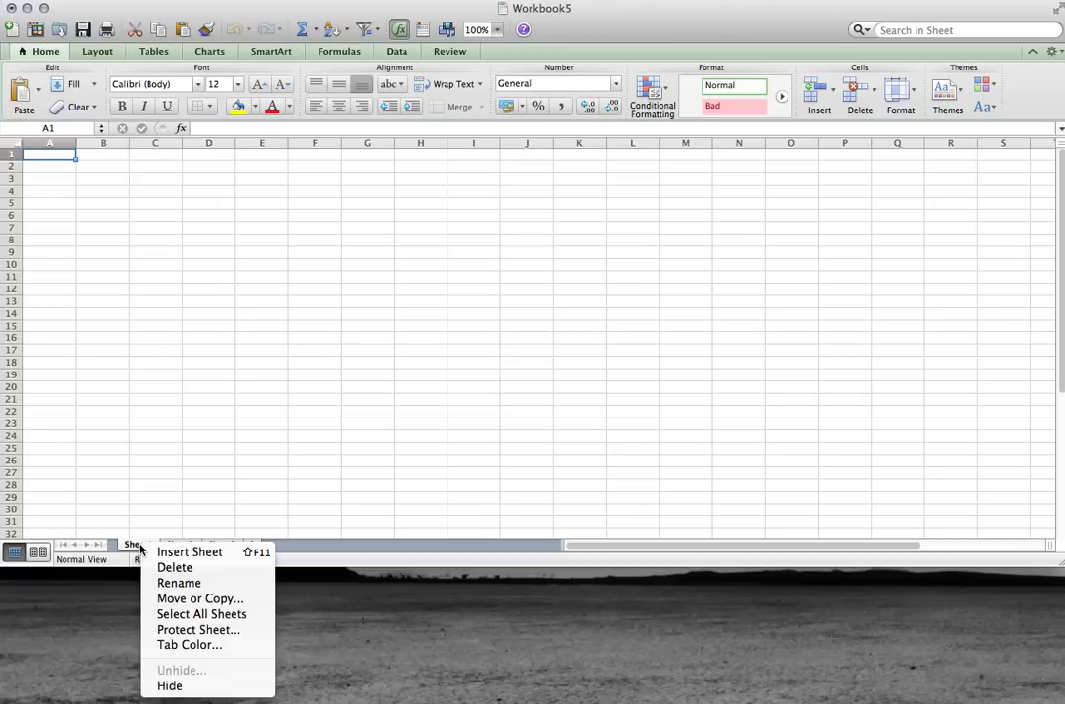
click(167, 583)
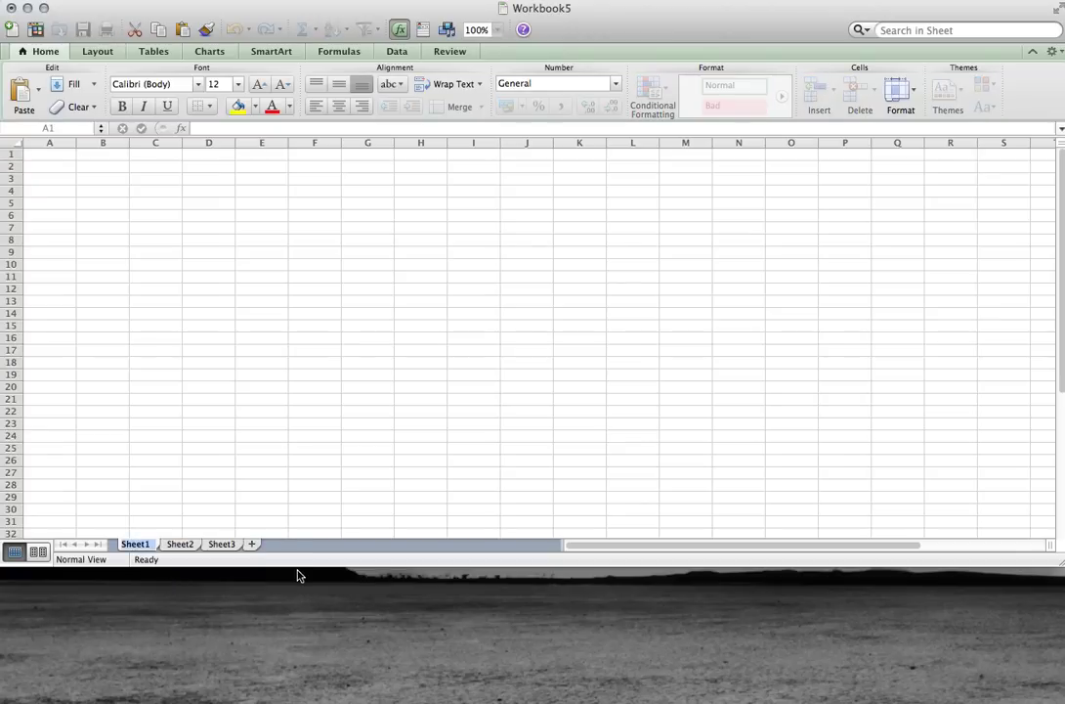
text(Budget 1)
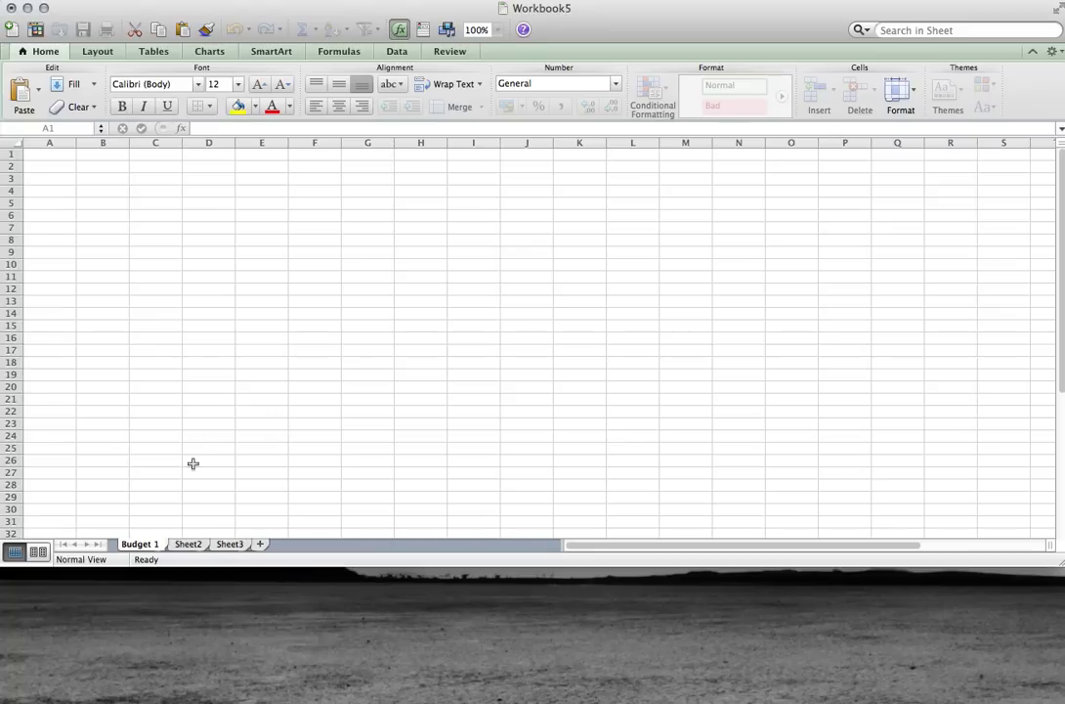
click(193, 544)
right_click(193, 546)
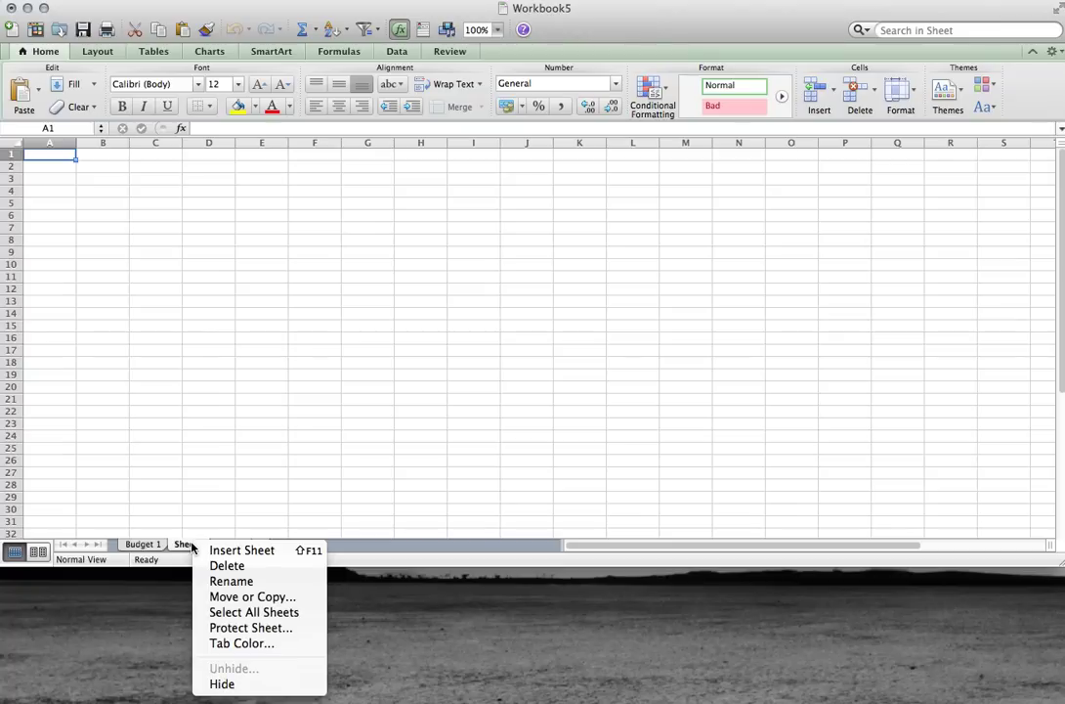
click(244, 580)
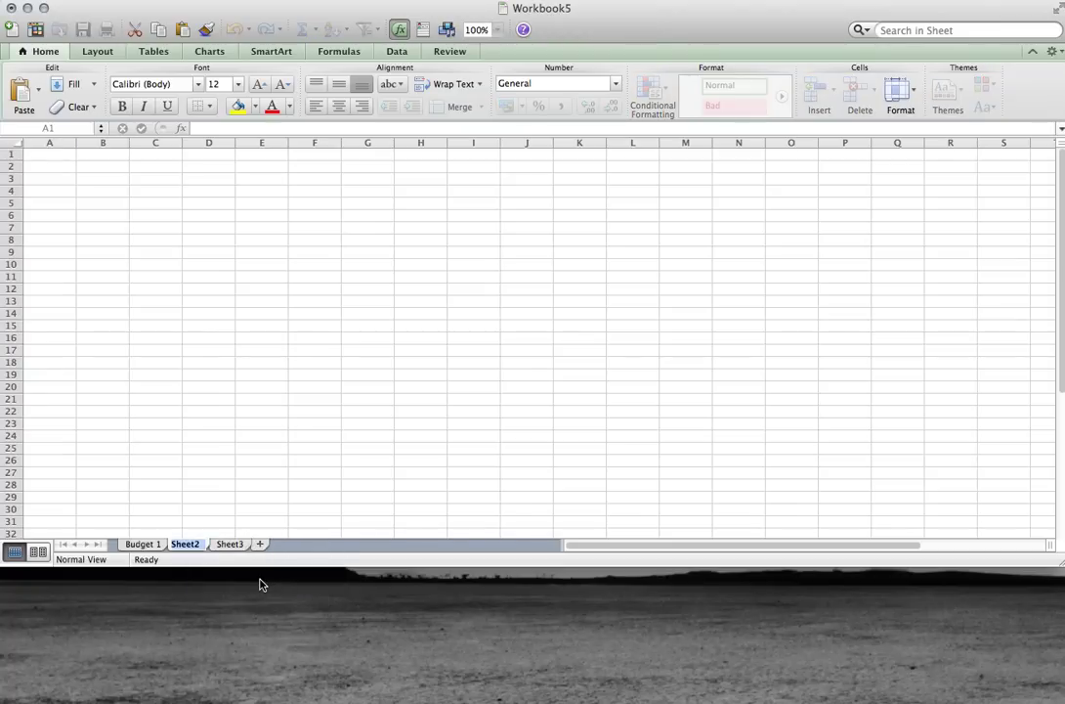
text(List 1)
click(203, 375)
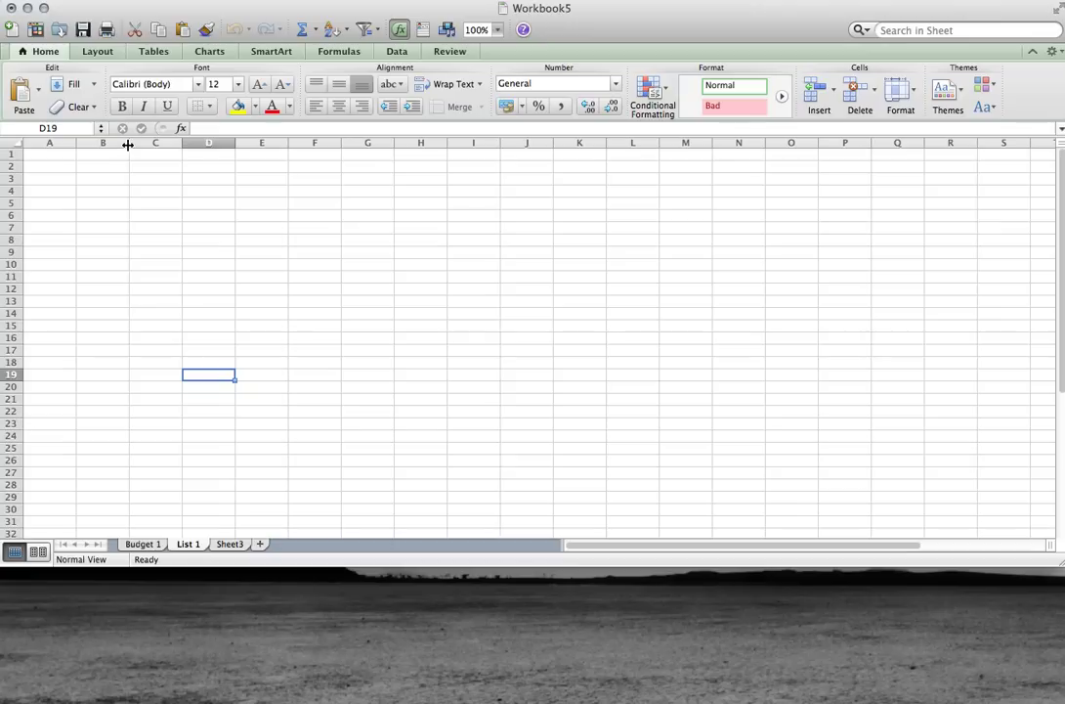
Widen column B and enter the headers Date, From and Regarding in A1:C1
drag(129, 144, 286, 149)
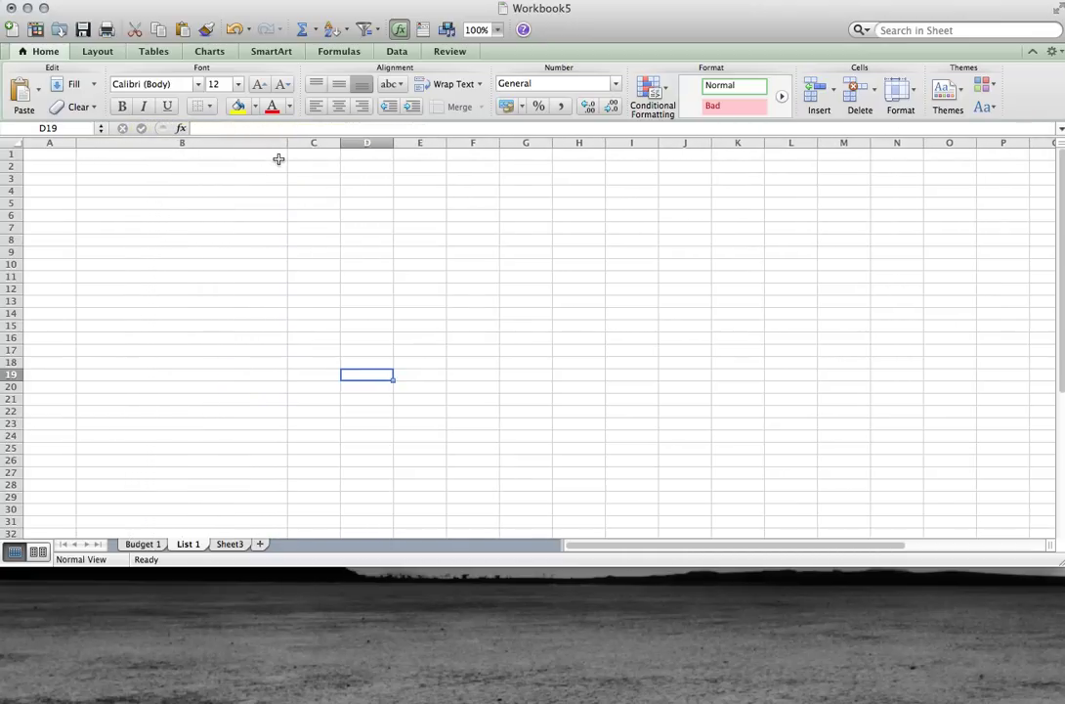
click(55, 154)
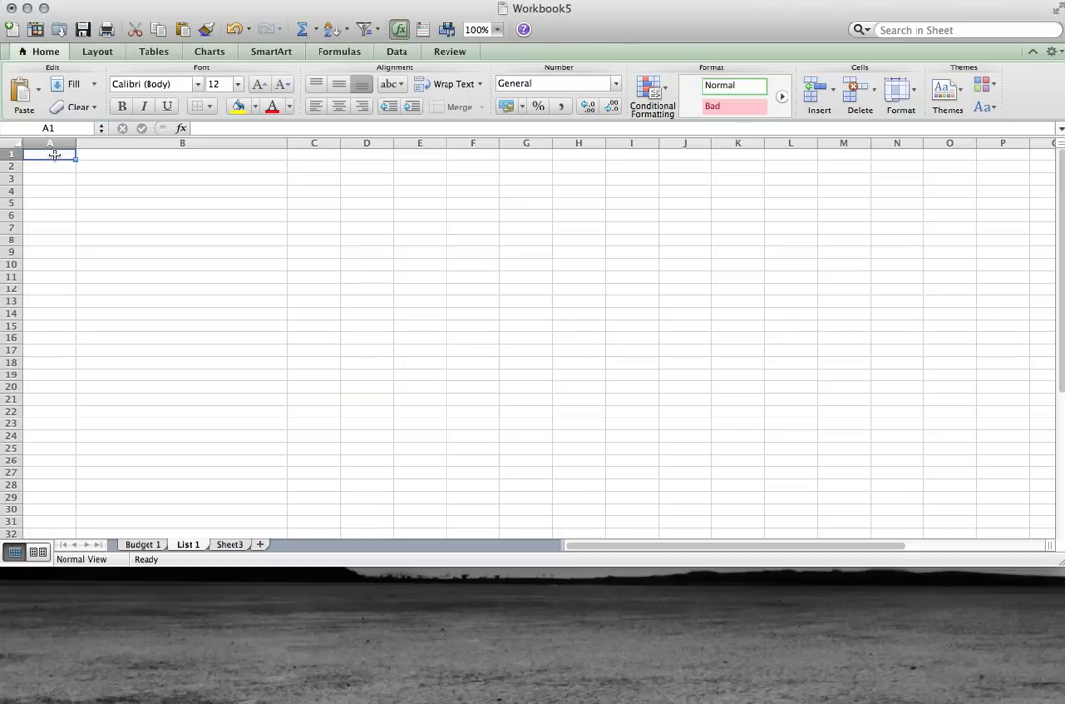
text(Date)
key(Tab)
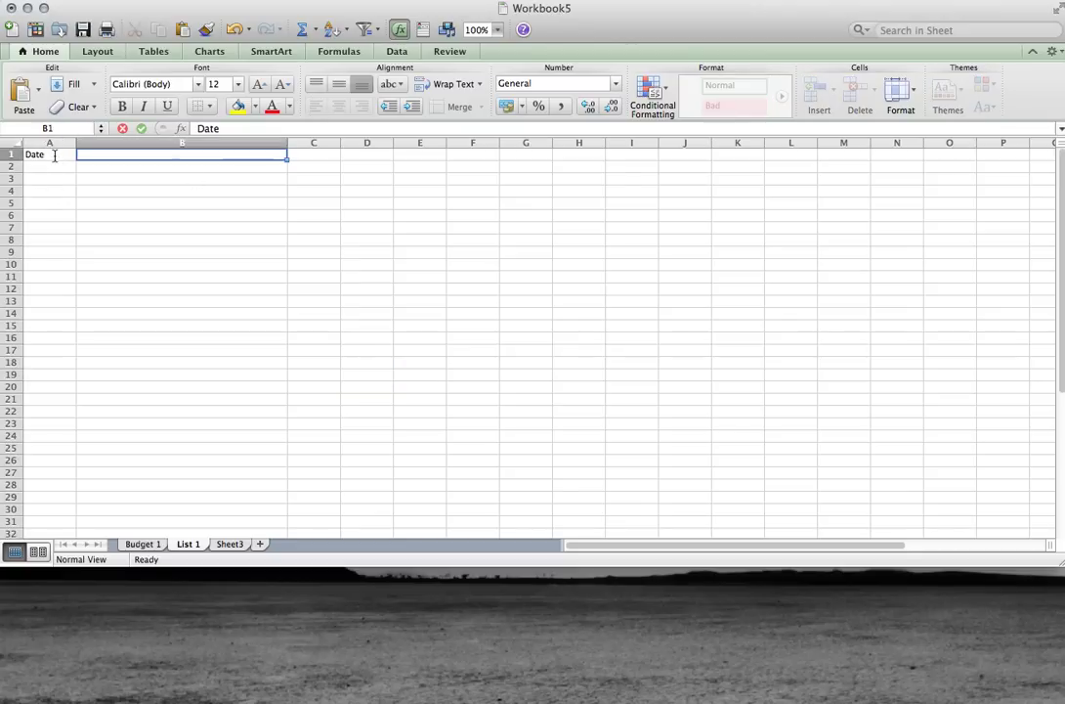
text(From)
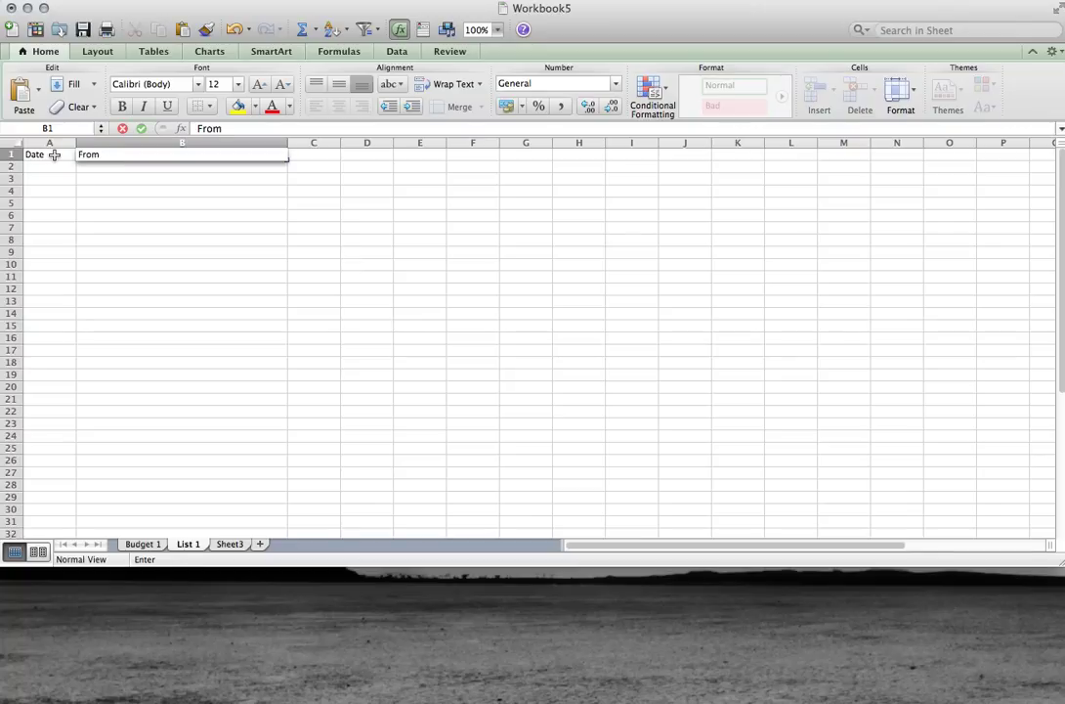
key(Tab)
text(Regarding)
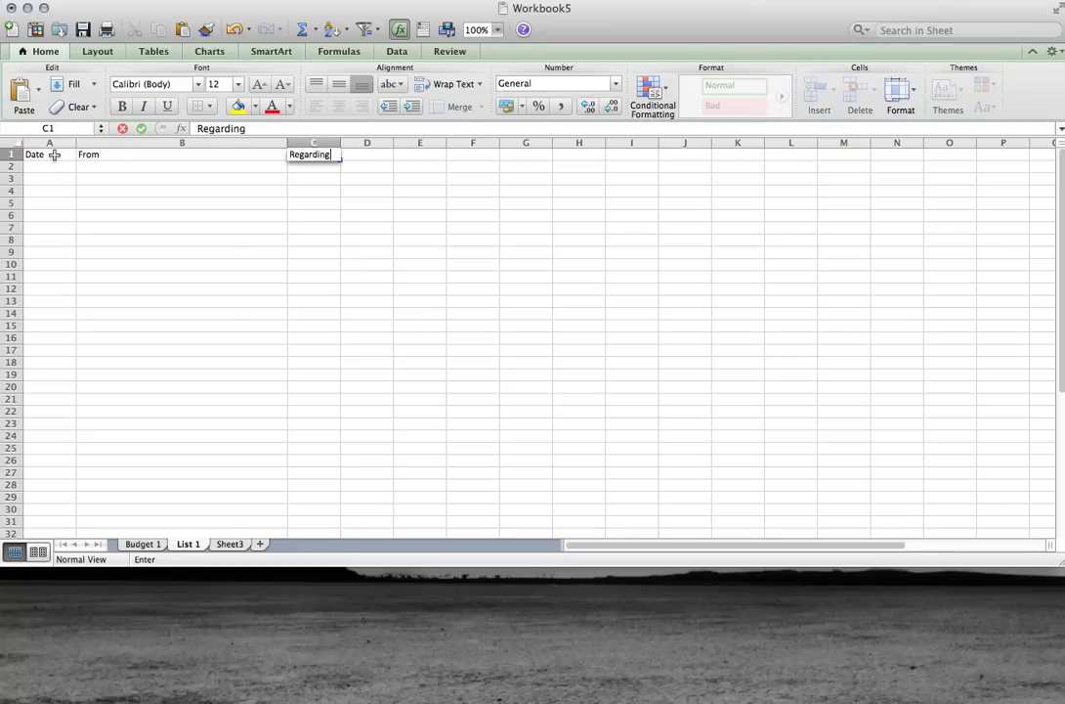
scroll(48, 158, right, 2)
scroll(99, 179, left, 1)
scroll(99, 179, left, 1)
click(54, 156)
Make the A1:C1 headers bold and add a bottom border under them
drag(69, 159, 283, 153)
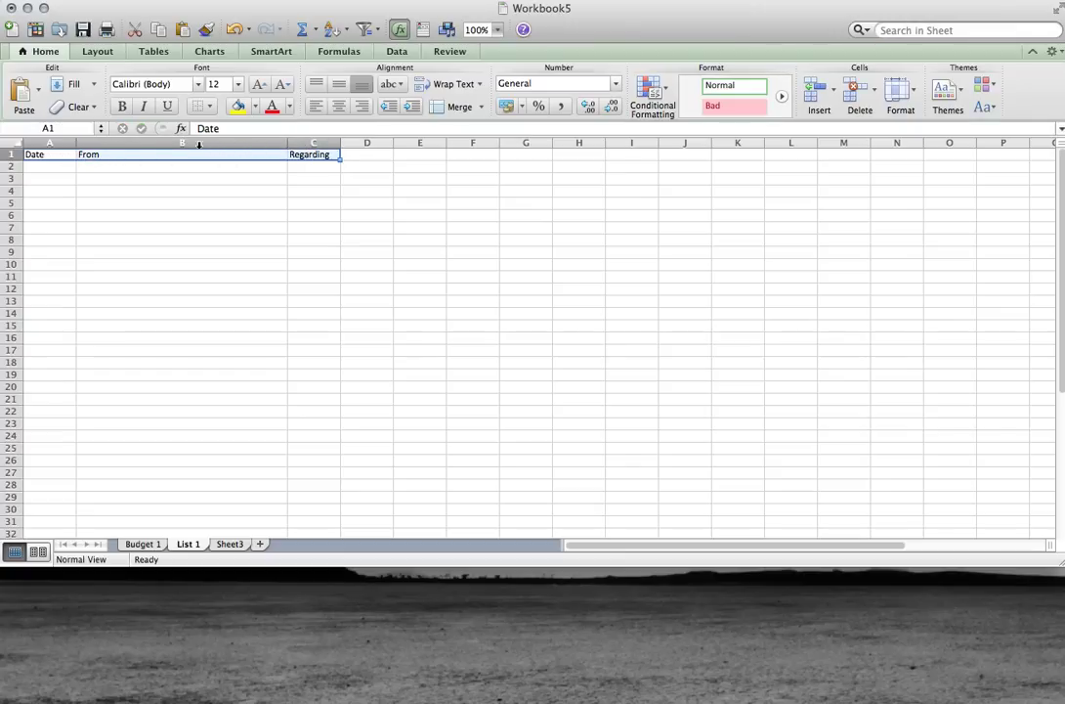
click(123, 107)
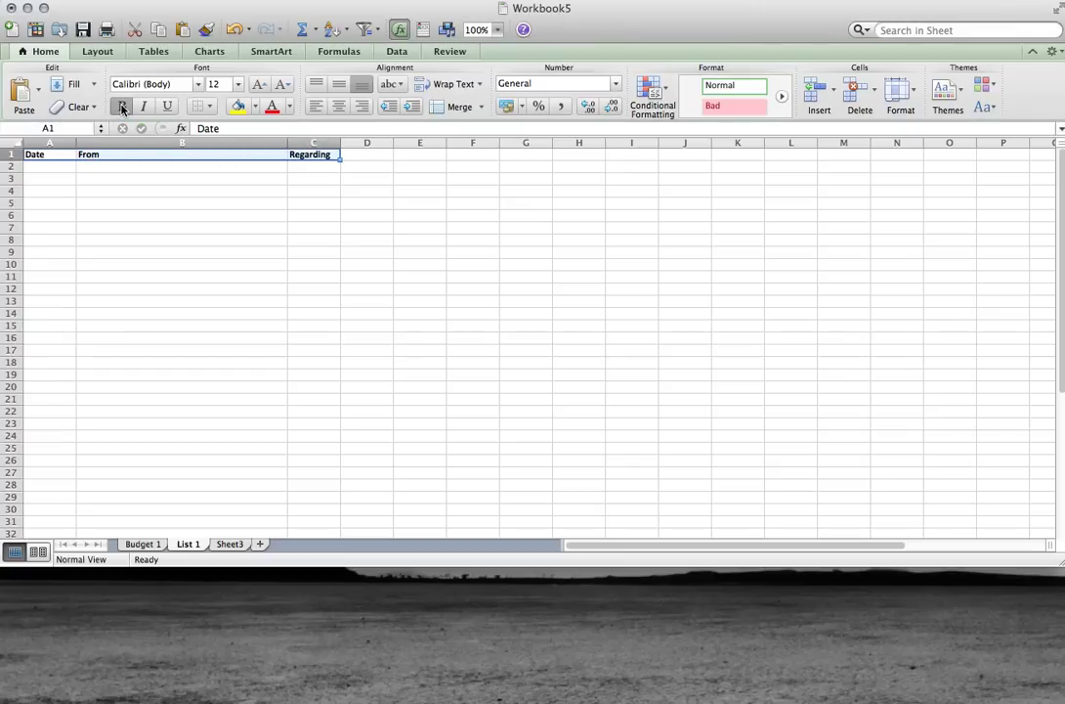
click(209, 107)
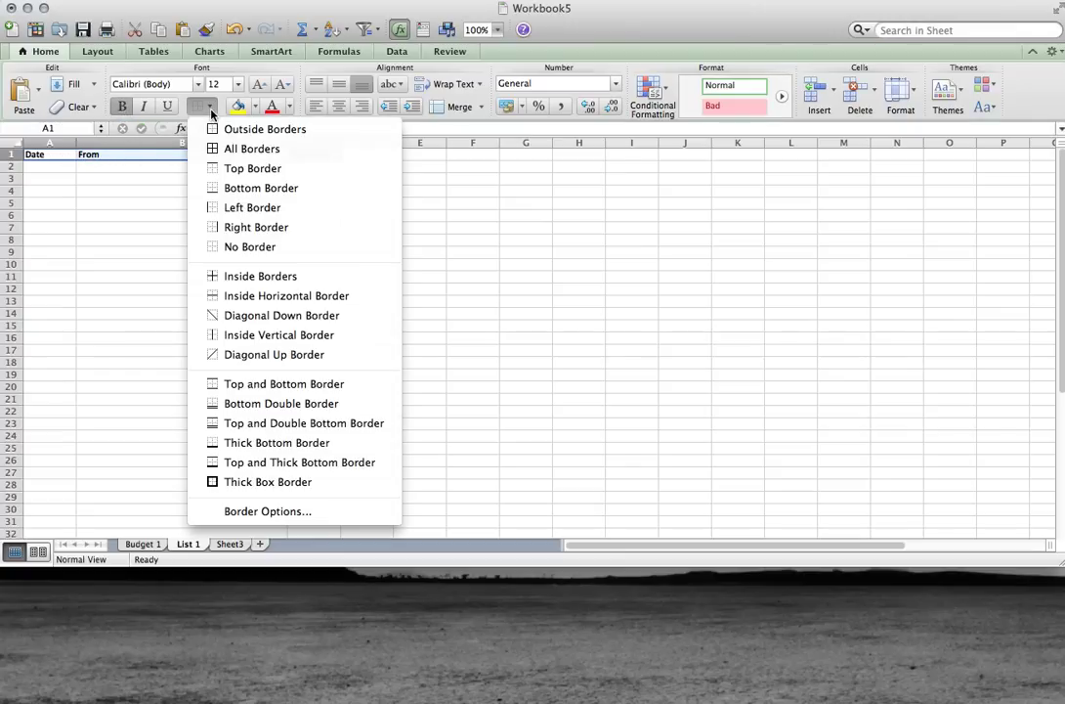
click(235, 189)
click(161, 199)
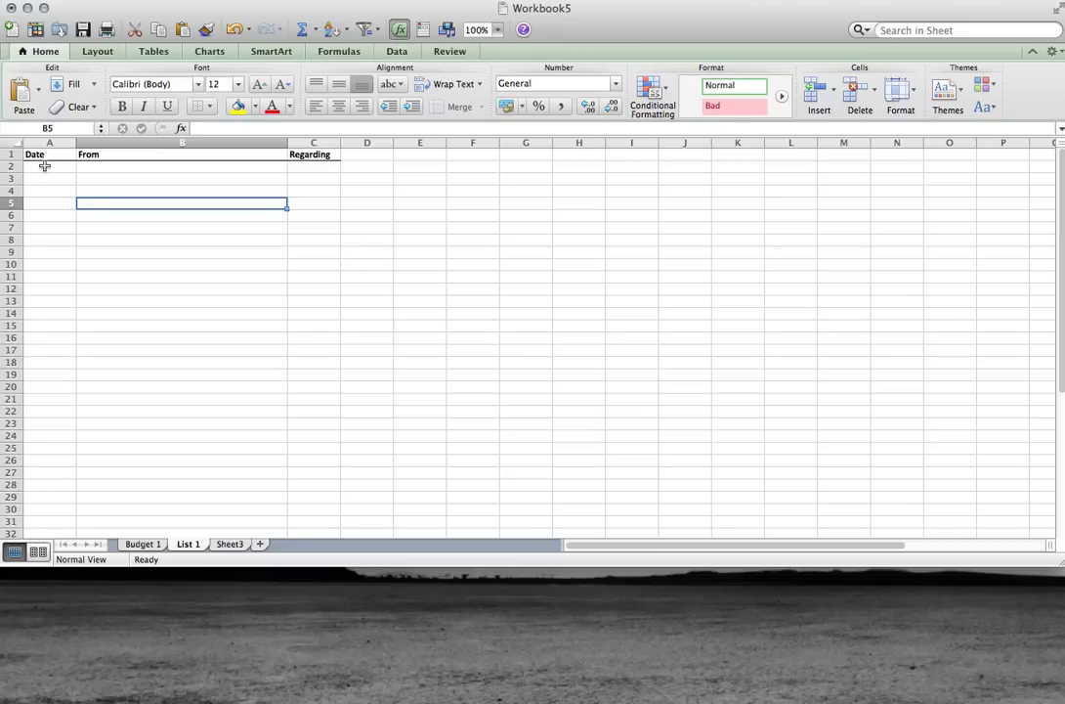
Enter row 2: 20 July 2012, Tom, Meeting up
click(44, 166)
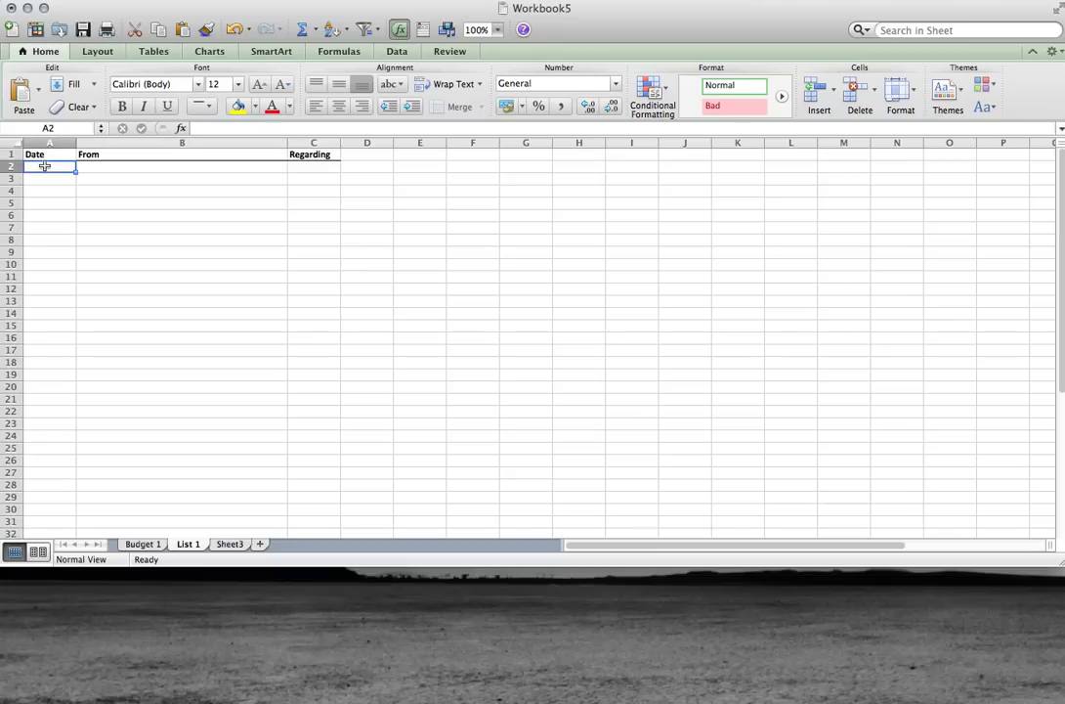
text(20)
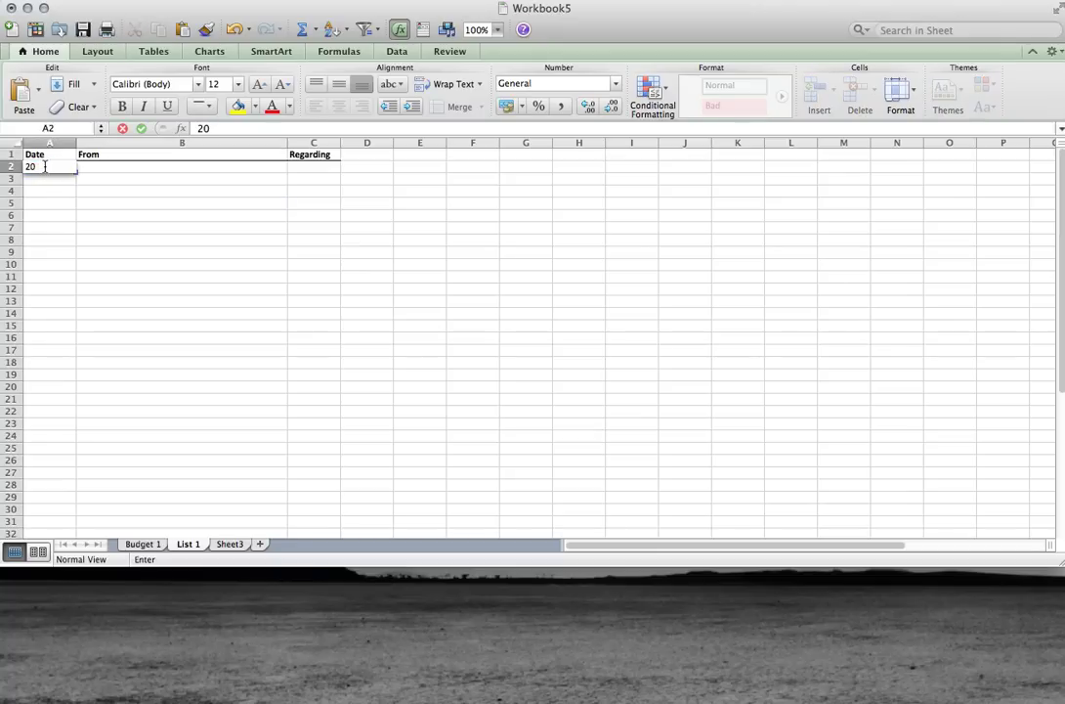
text( July 2012)
key(Tab)
text(Tom)
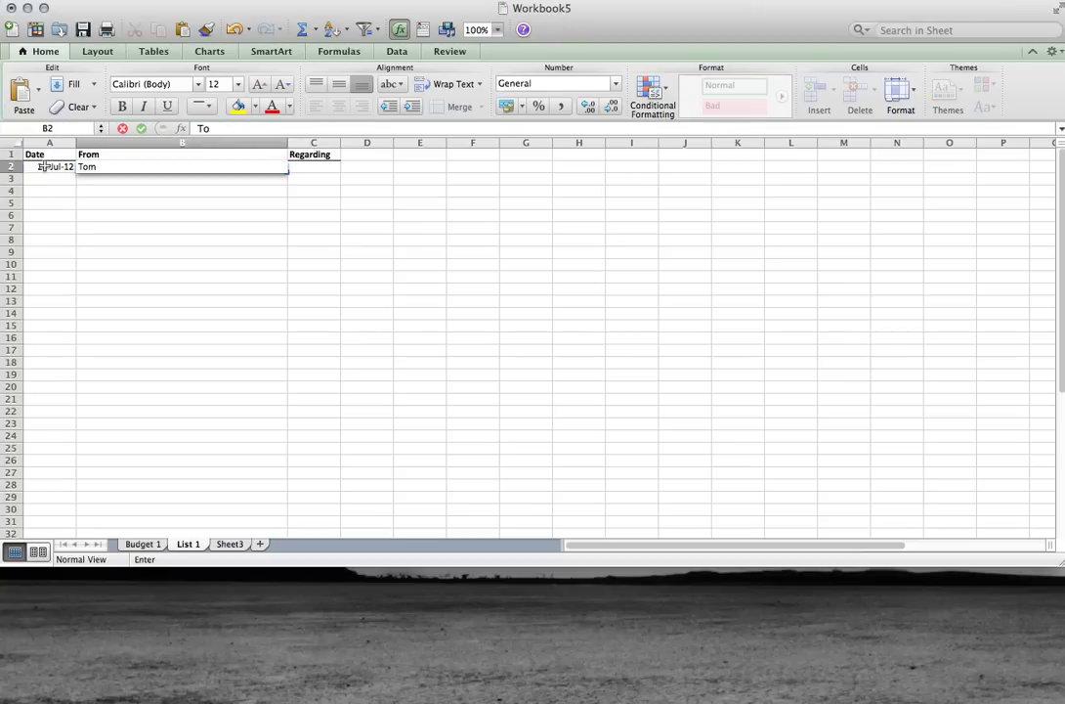
key(Tab)
text(M)
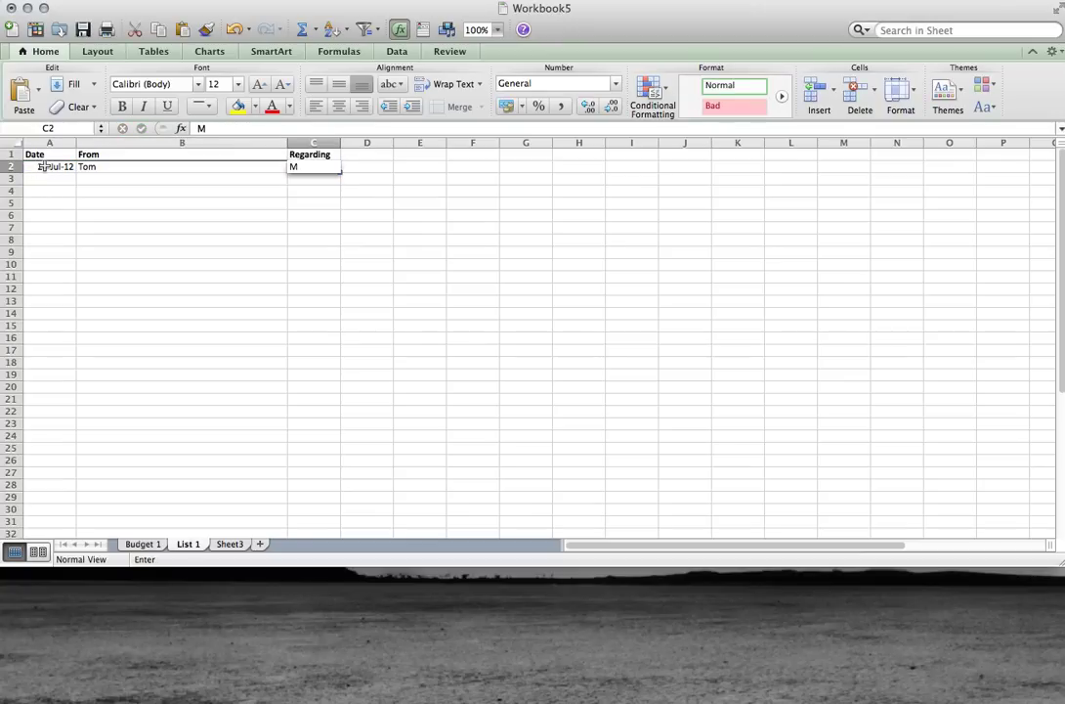
text(eeting )
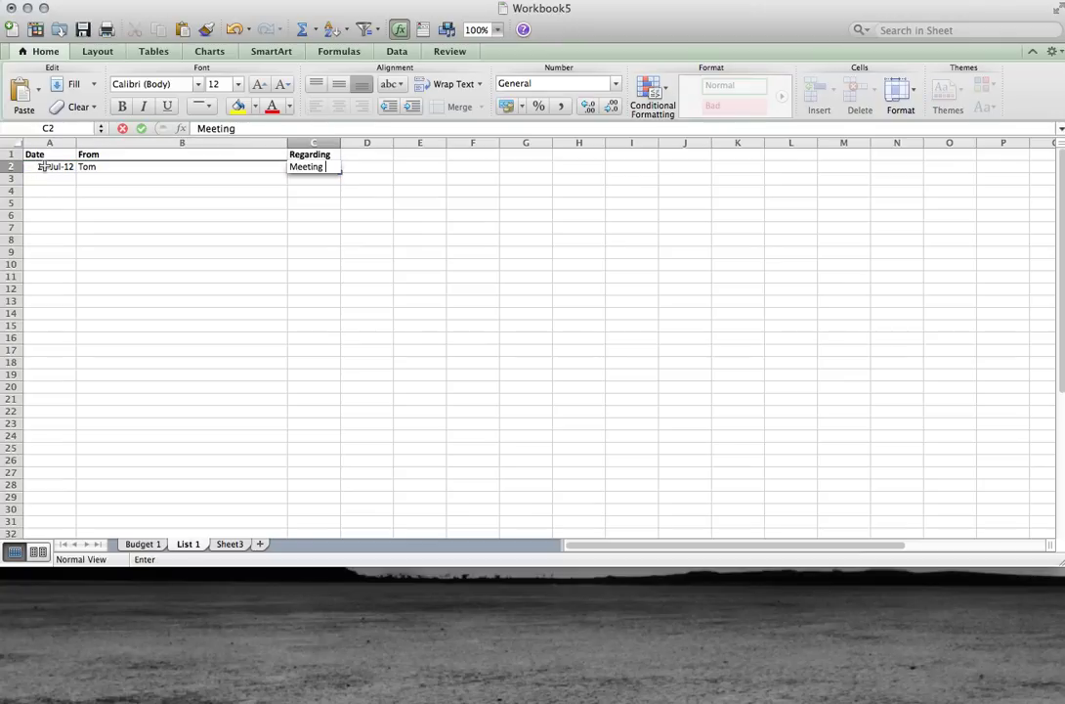
text(up)
key(Return)
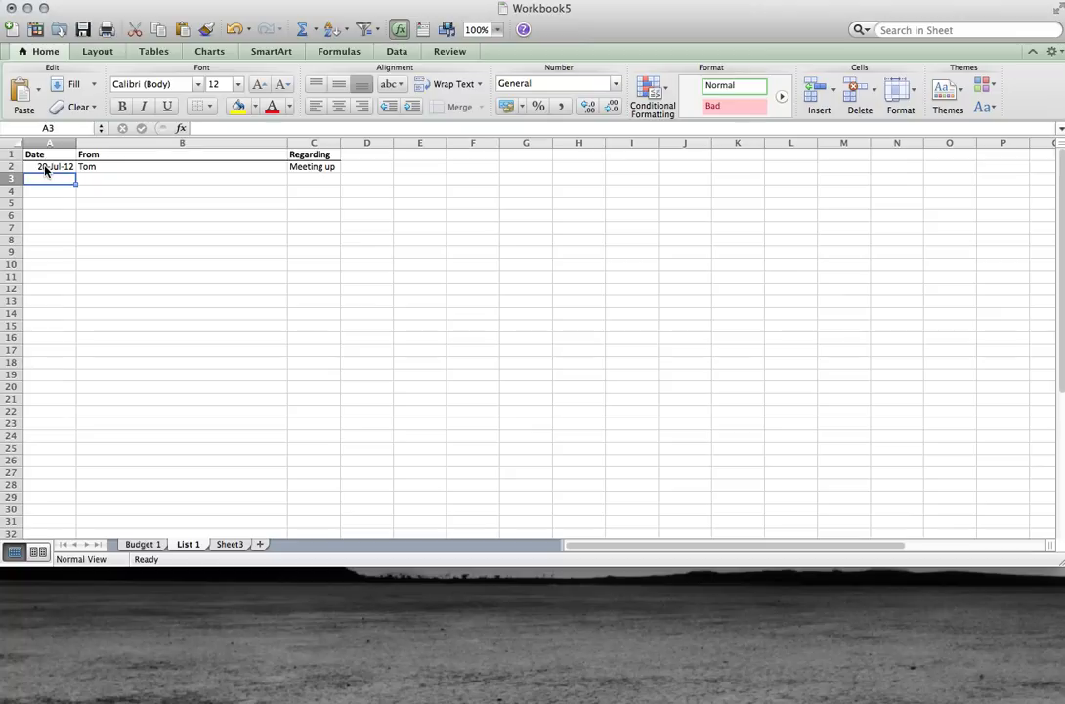
Enter row 3: 19 July 2012, Don, Classes
text(19 Ju)
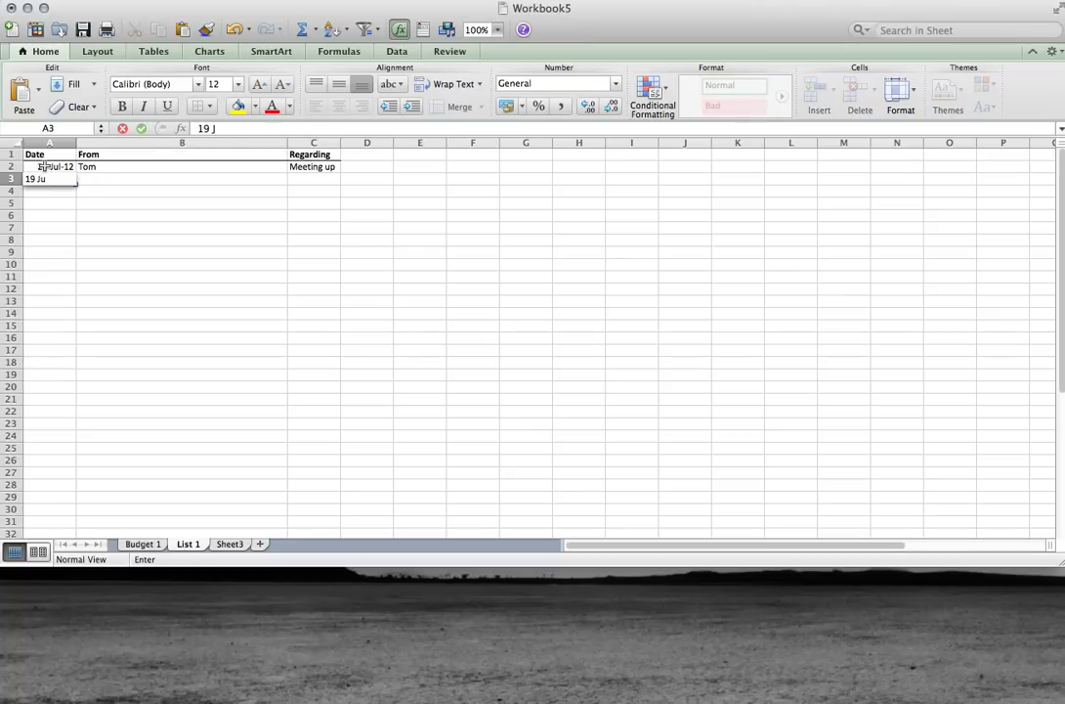
text(ly 2012)
key(Tab)
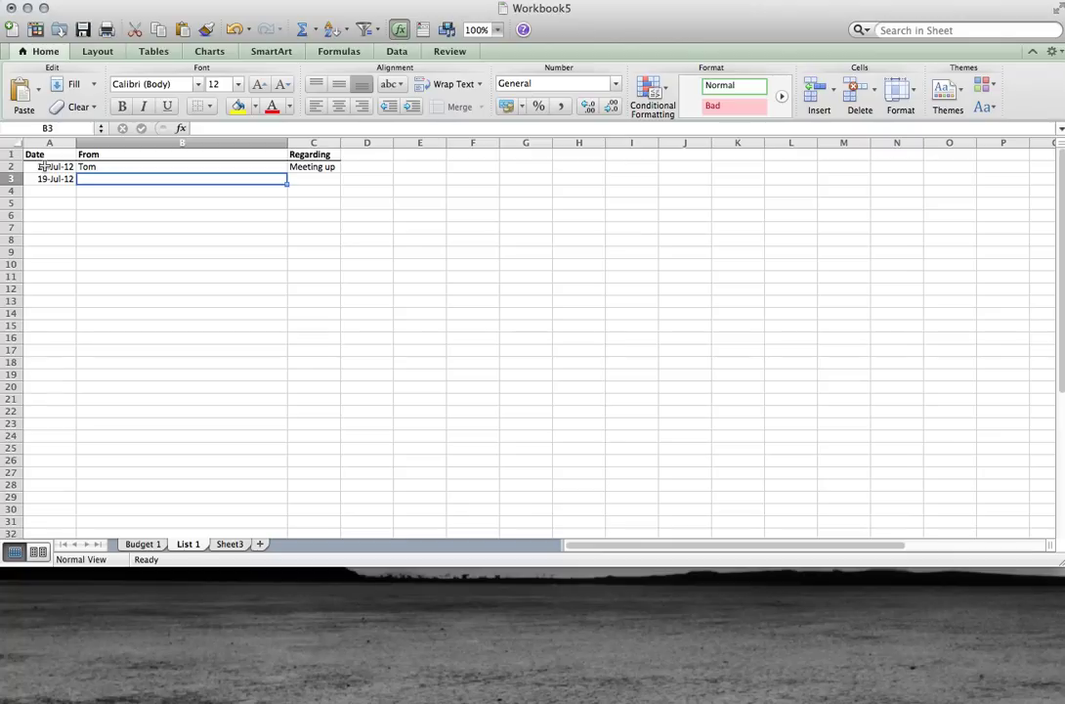
text(Don)
key(Tab)
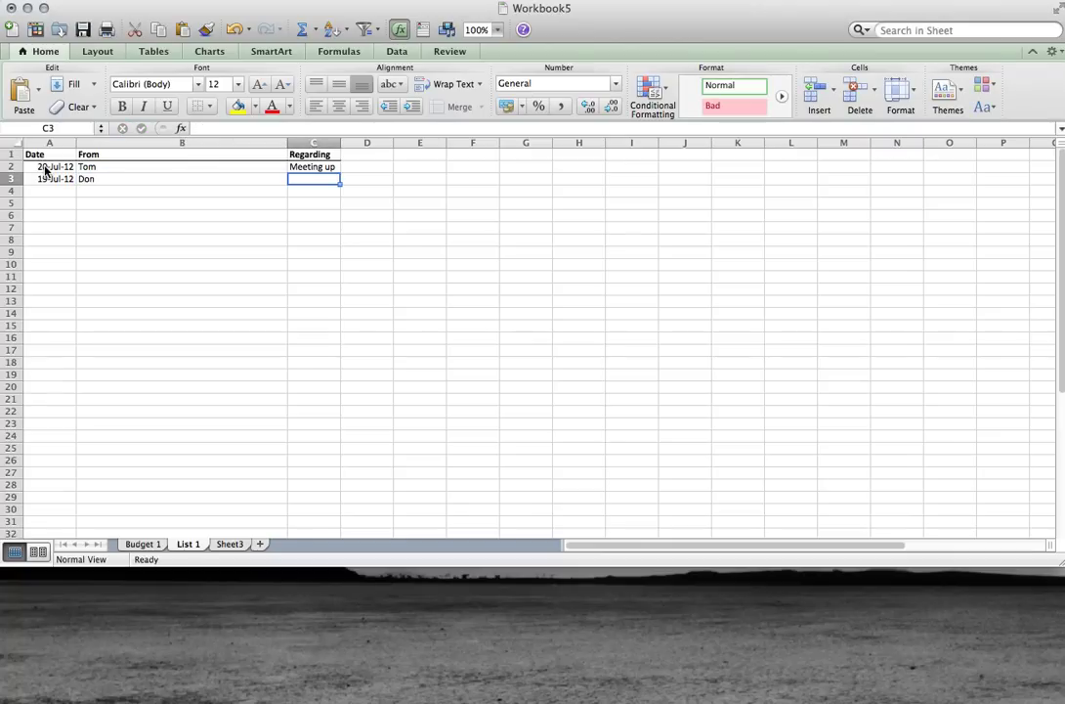
text(Clas)
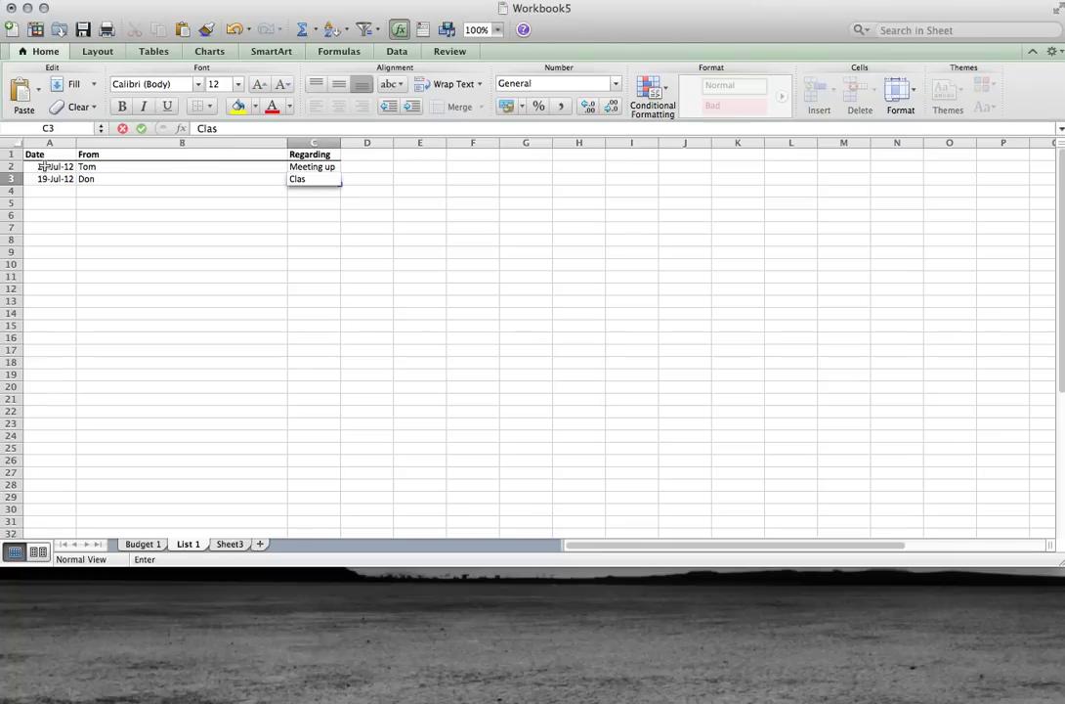
text(ses)
key(Return)
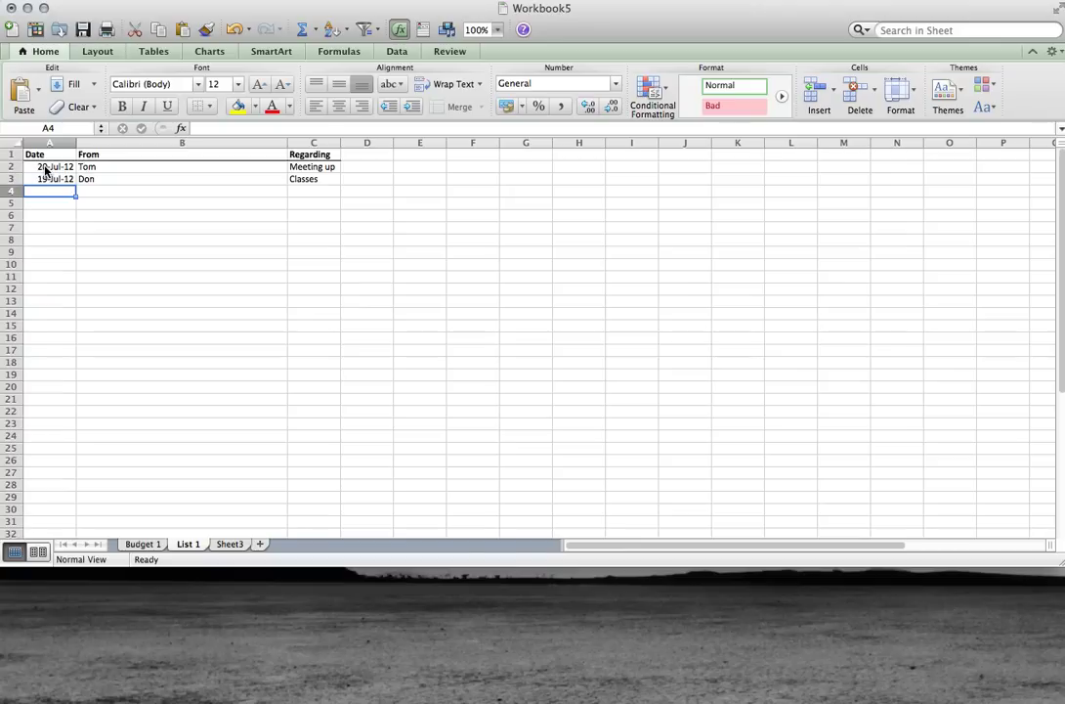
Enter row 4: 19 July 2012, David, Book purchase
text(19)
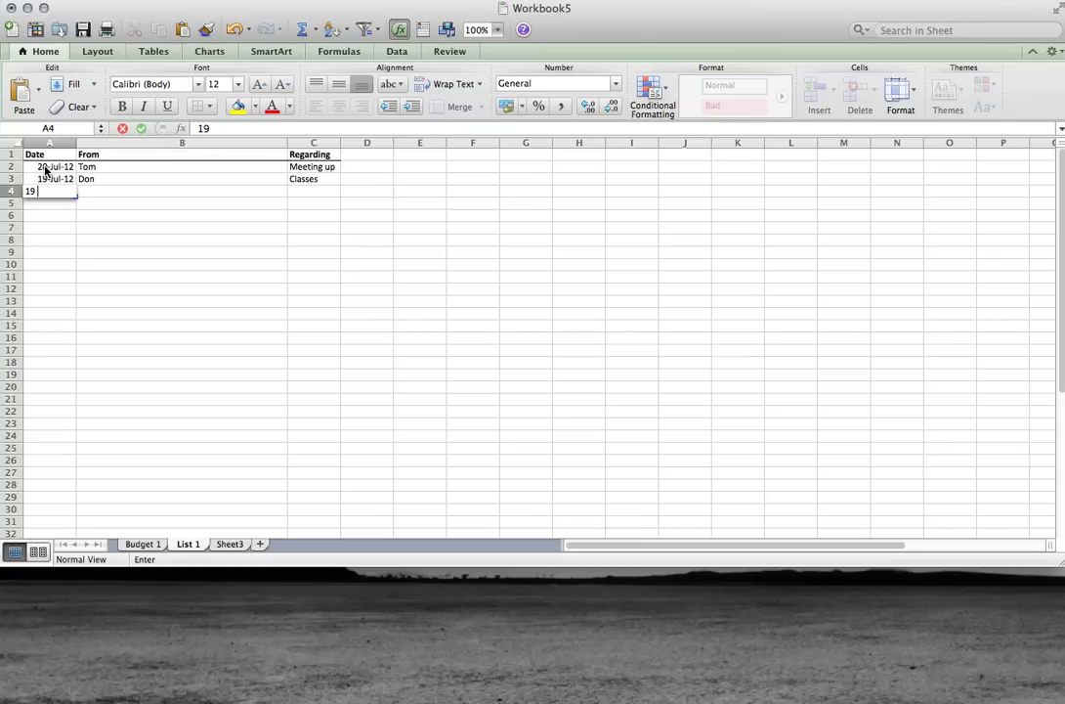
text( July 2012)
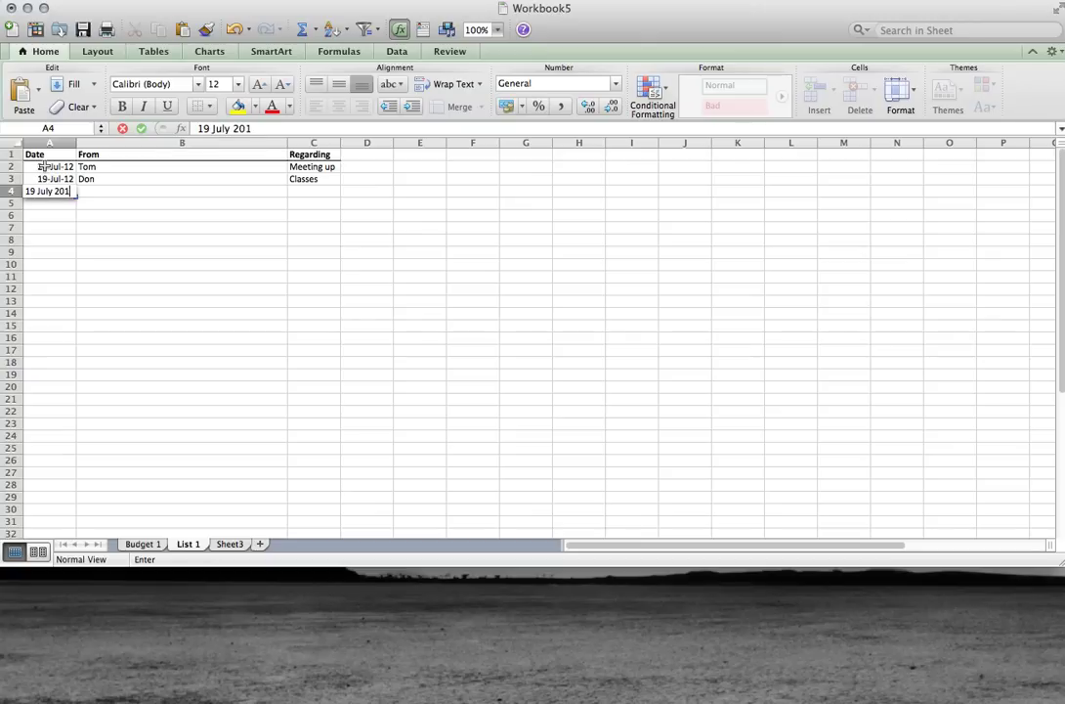
key(Tab)
text(David)
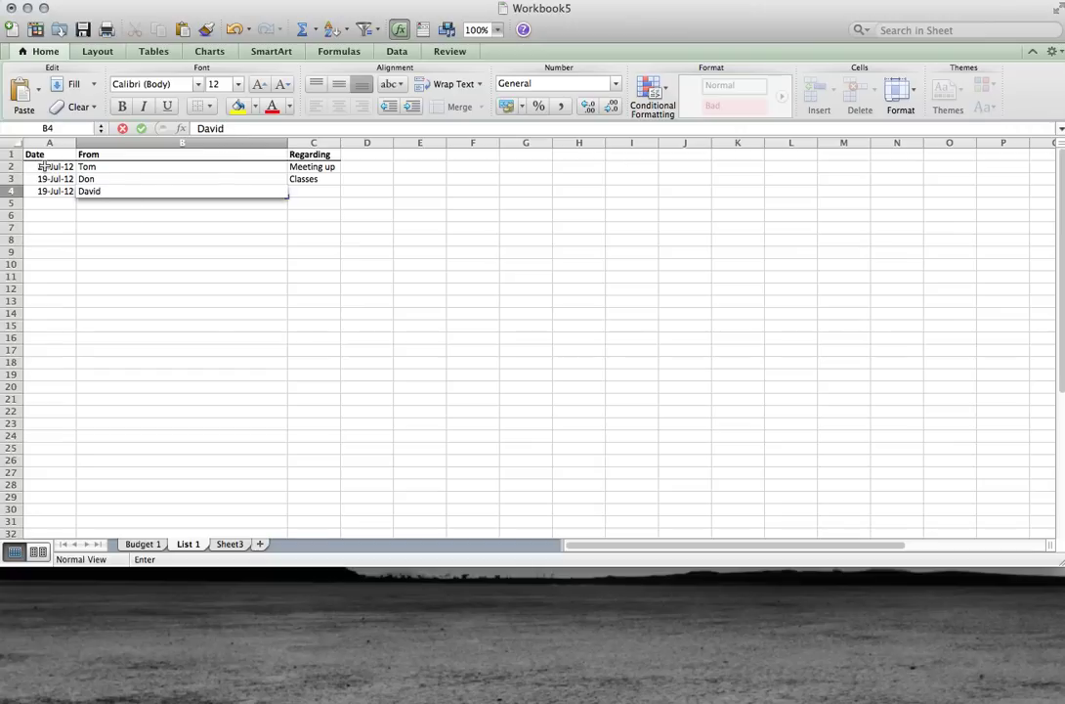
key(Tab)
text(Book)
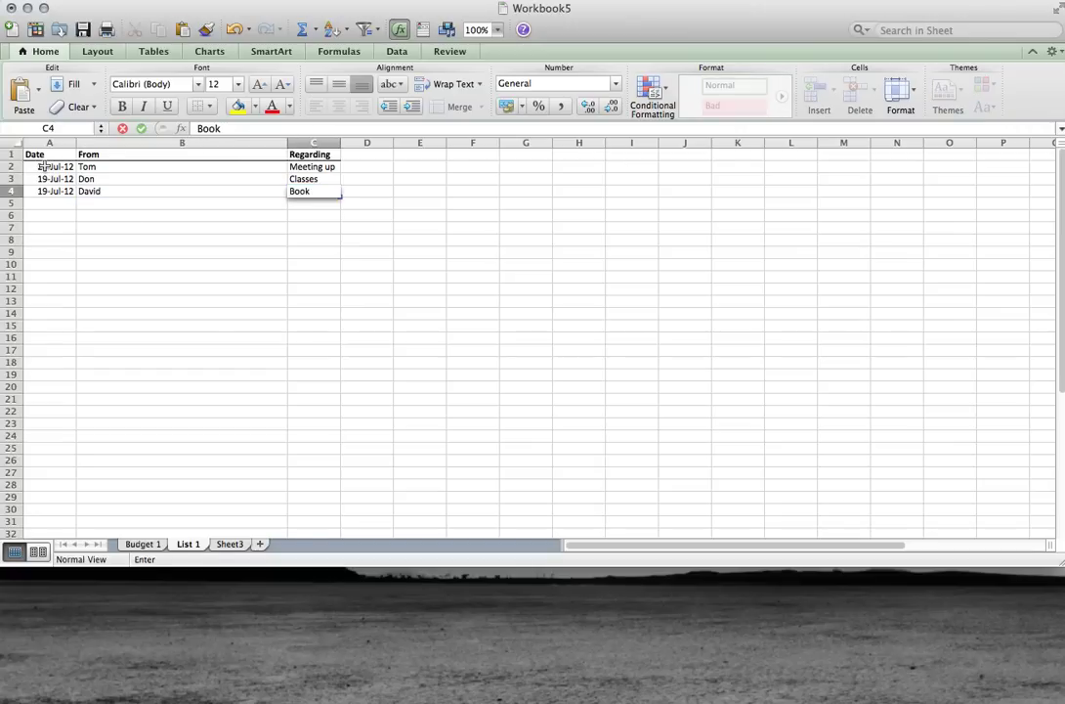
text( purchase)
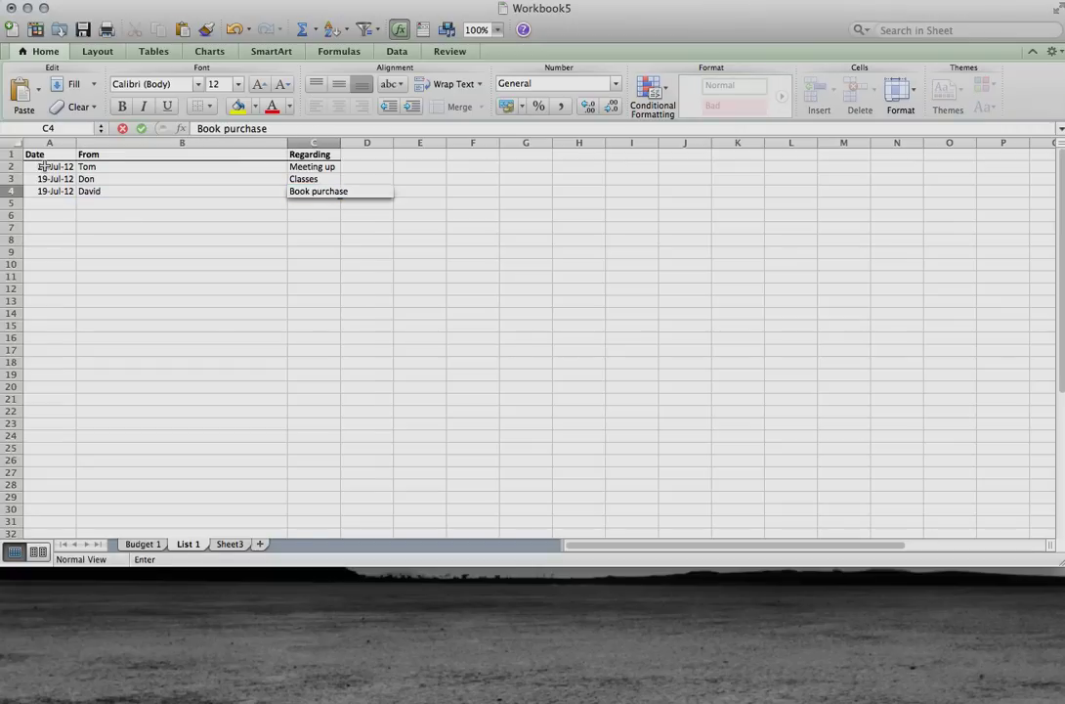
key(Tab)
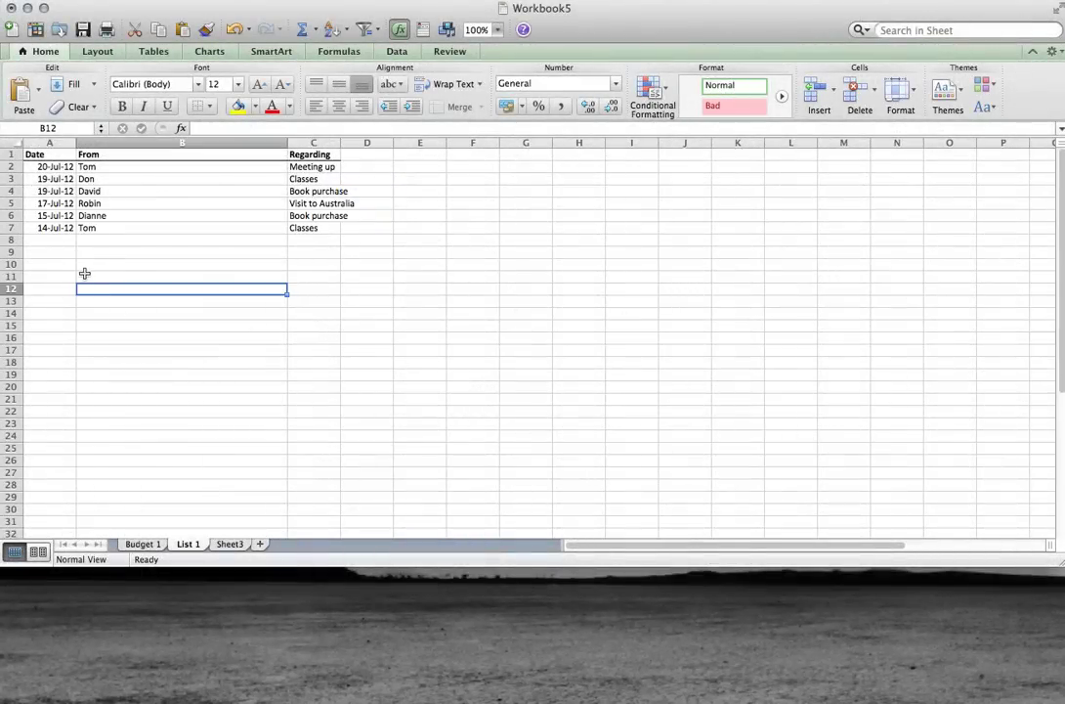
Enter row 8: 20-Jul-12, David, Book purchase, accepting the AutoComplete suggestions
click(46, 237)
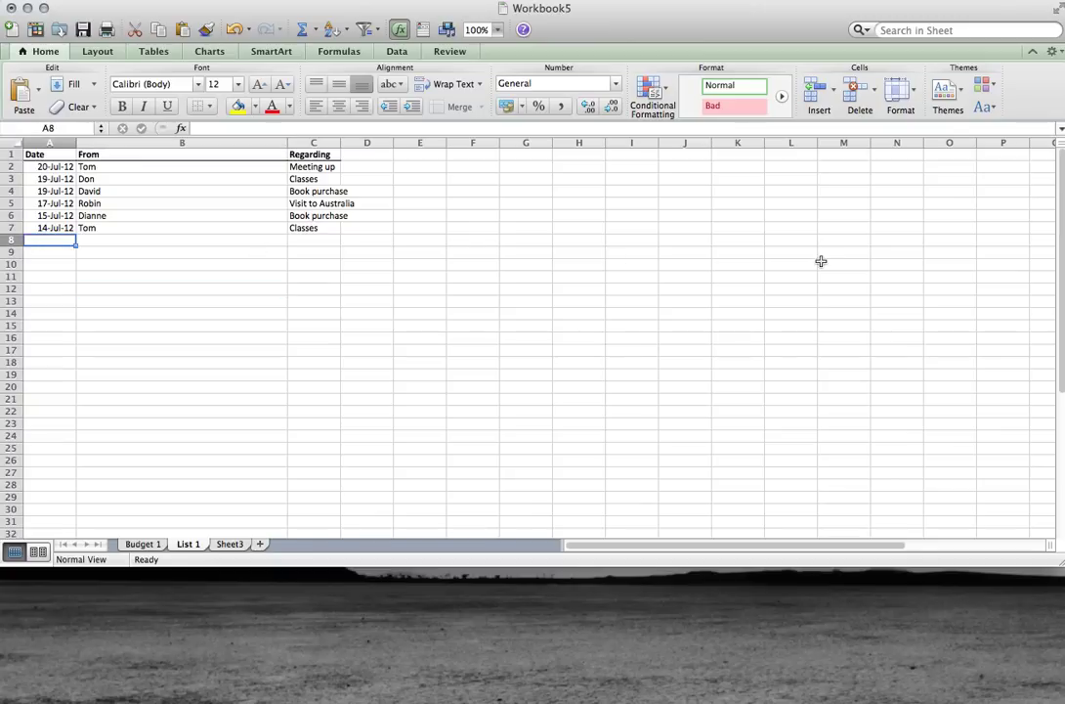
text(20 J)
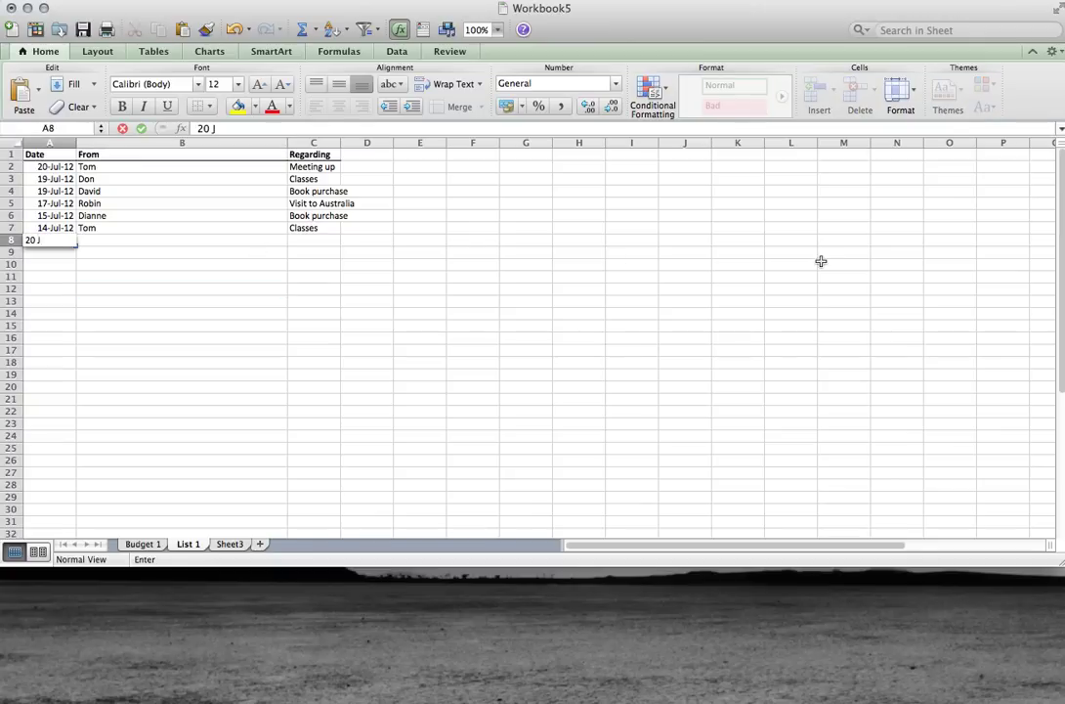
text(uly 2012)
key(Tab)
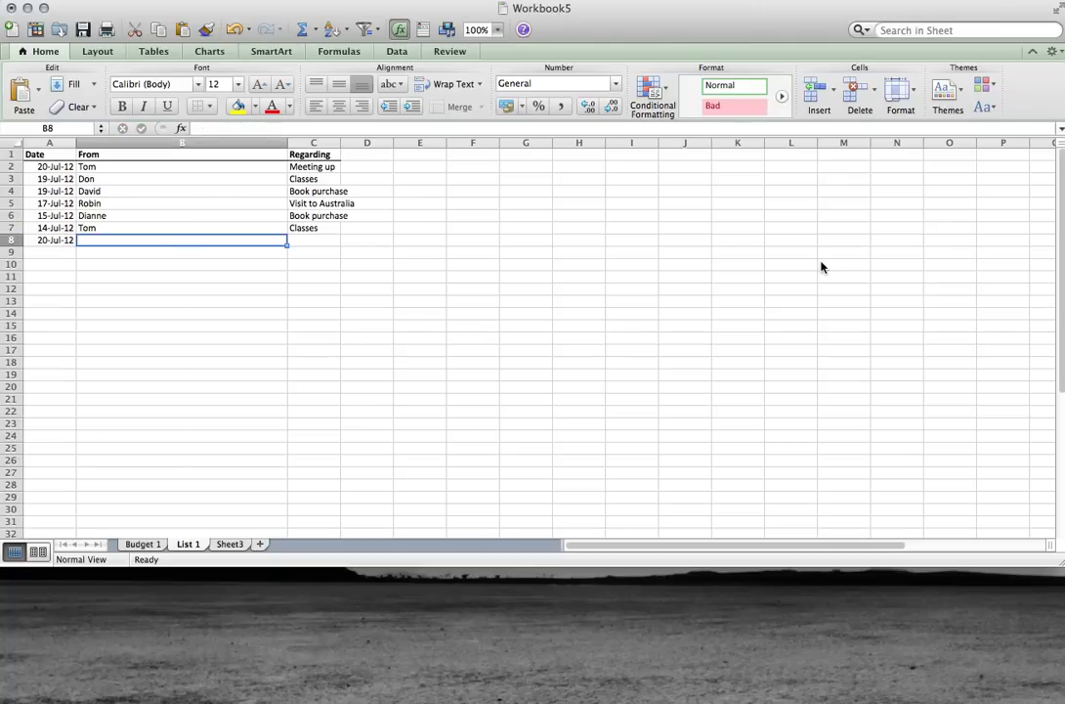
text(Da)
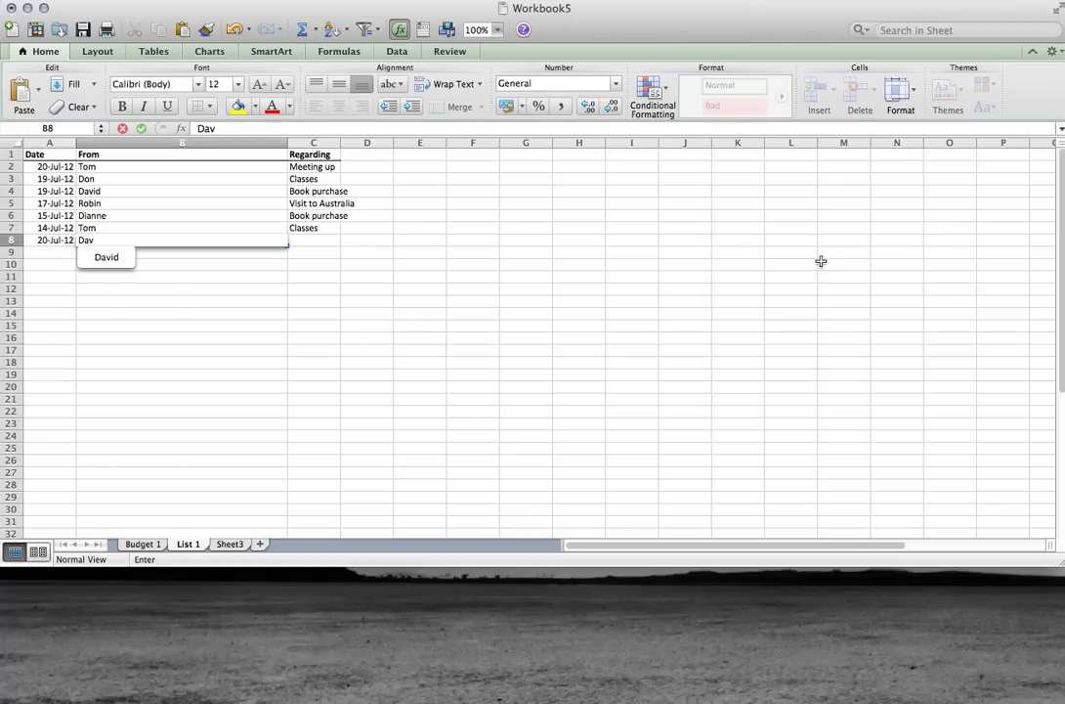
text(v)
key(Tab)
text(Book)
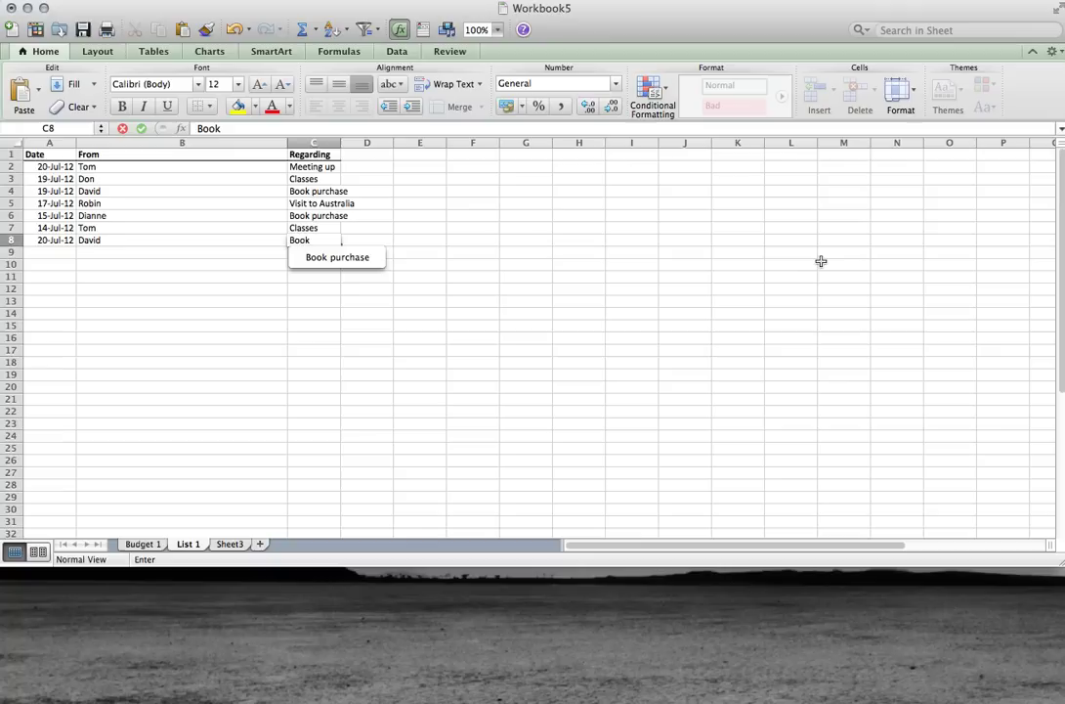
click(367, 258)
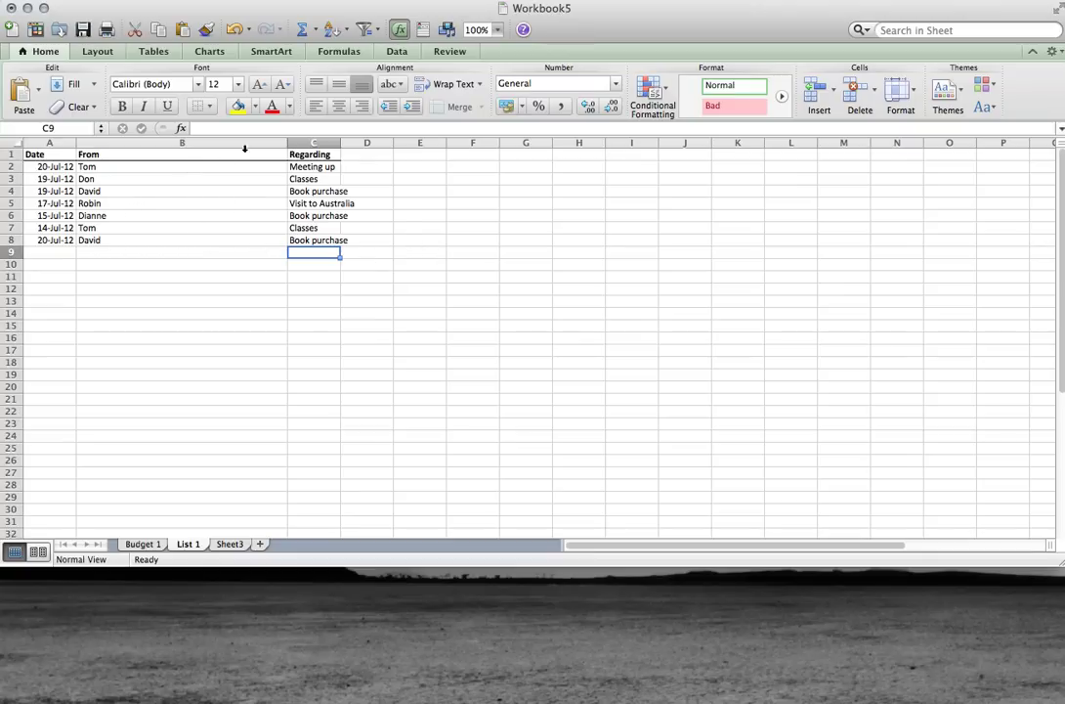
Narrow column B to fit the sender names and select the log entries A2:C8
drag(289, 144, 223, 145)
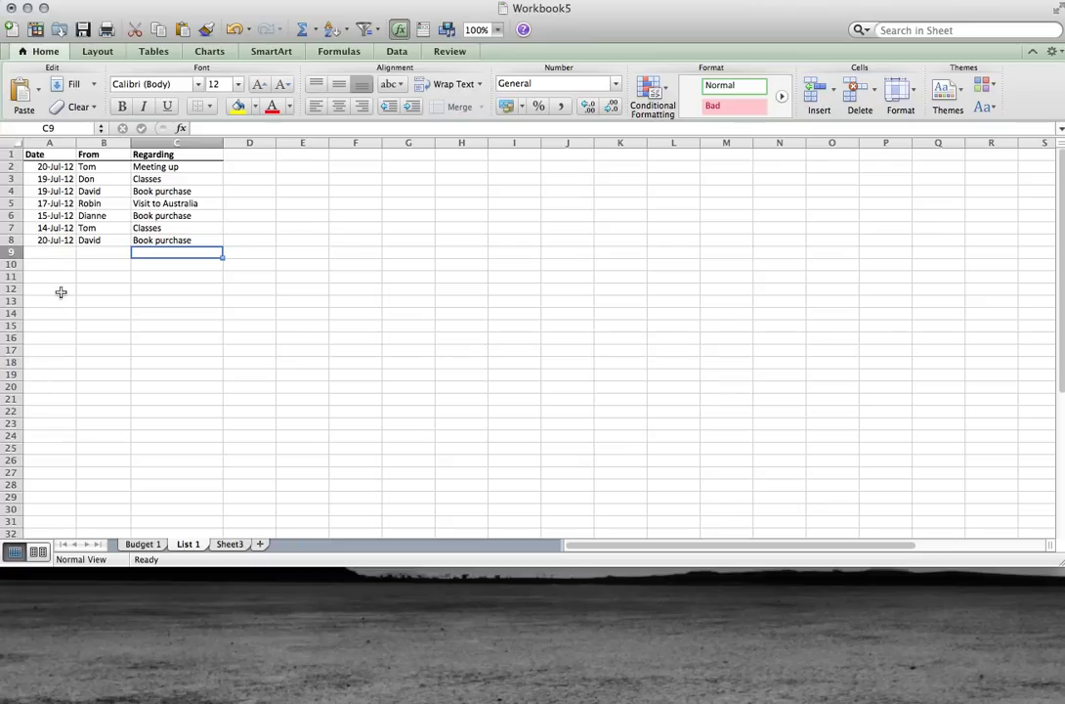
click(31, 166)
drag(31, 166, 174, 244)
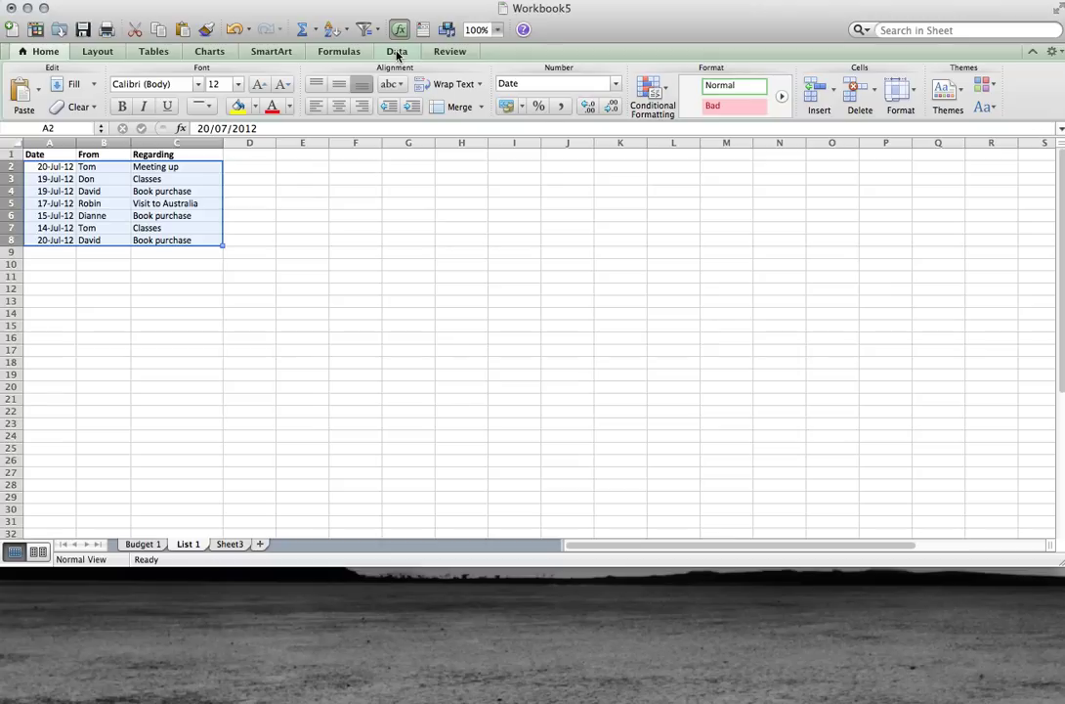
Sort the log entries by date in descending order so 20-Jul-12 is at the top
click(397, 52)
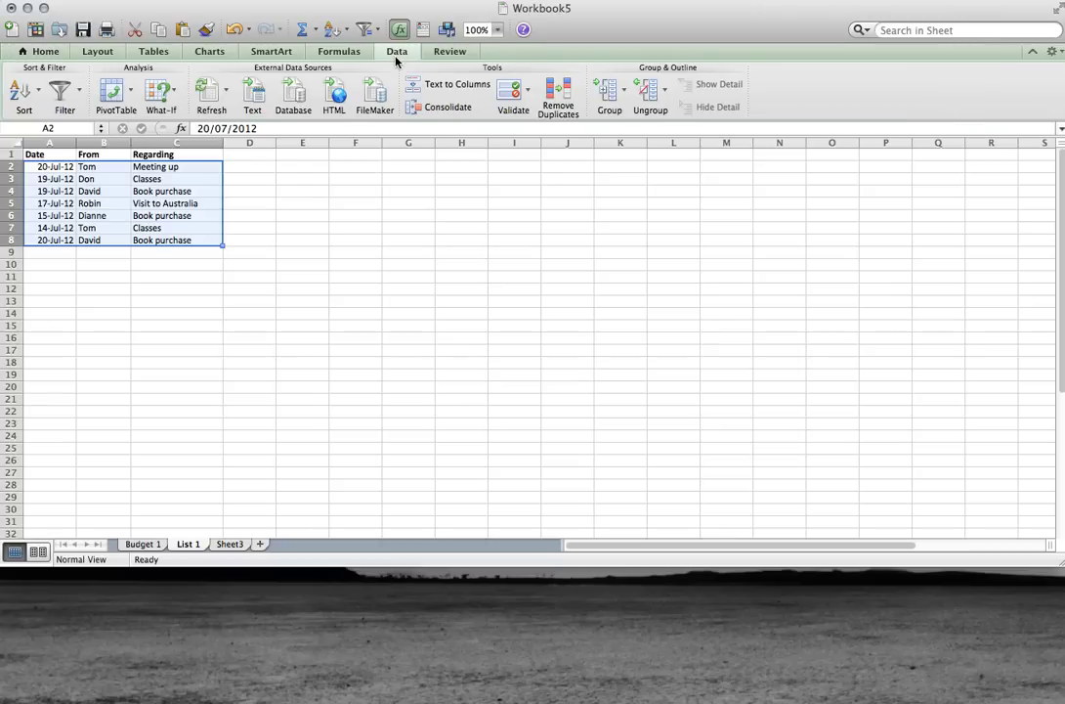
click(39, 92)
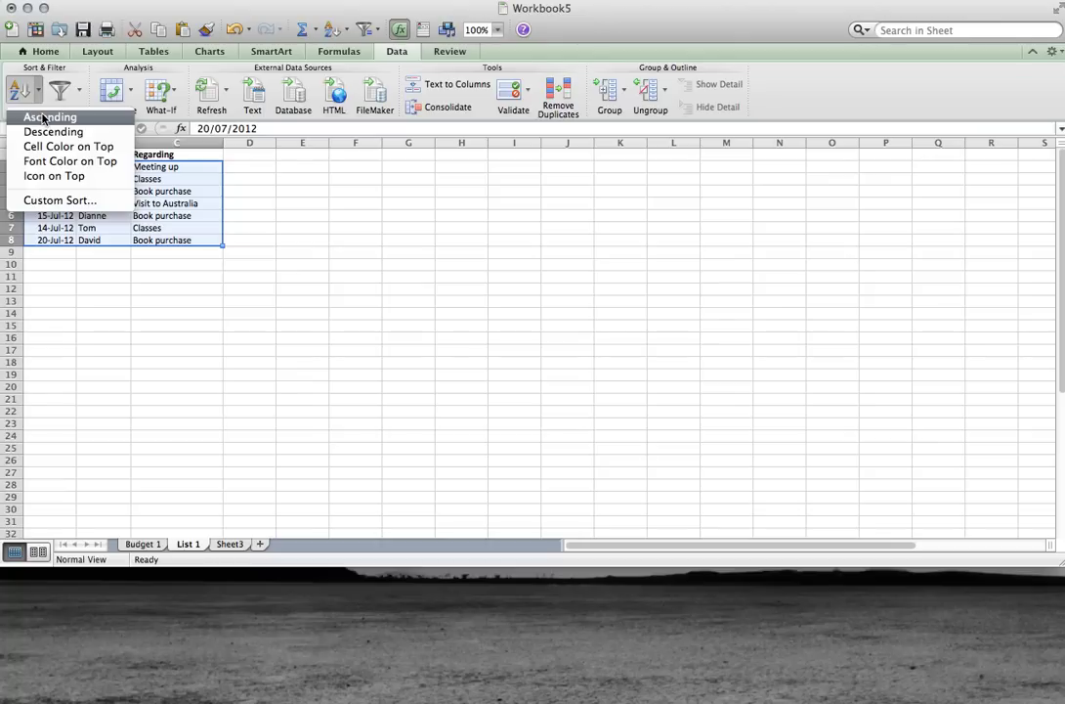
click(43, 118)
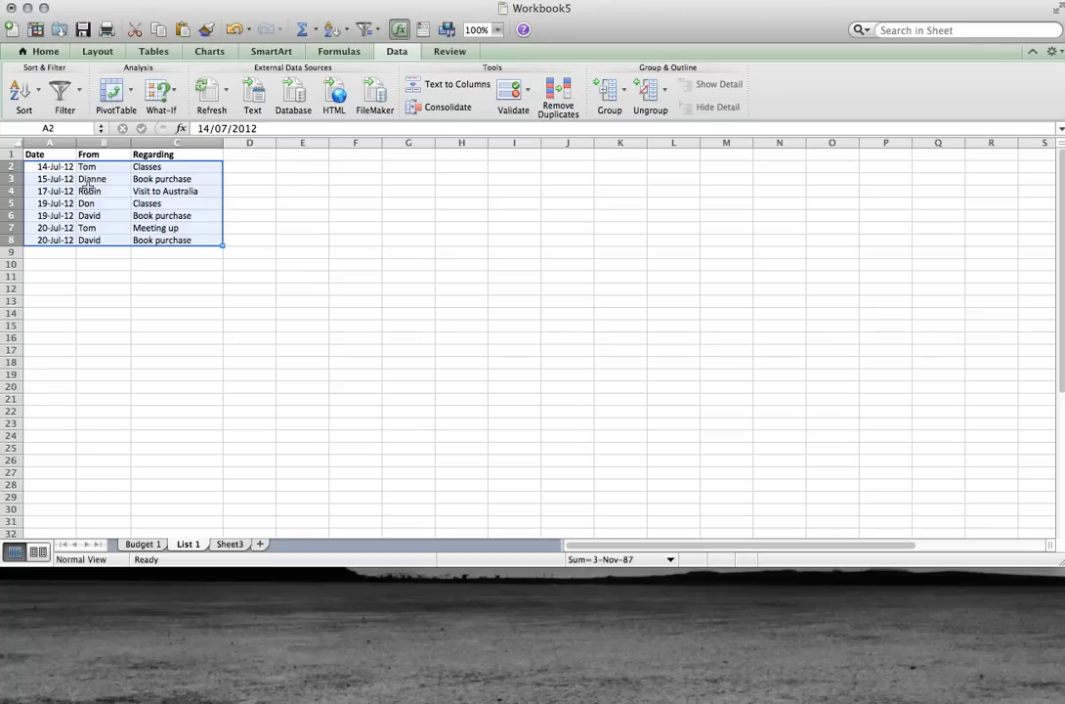
click(39, 90)
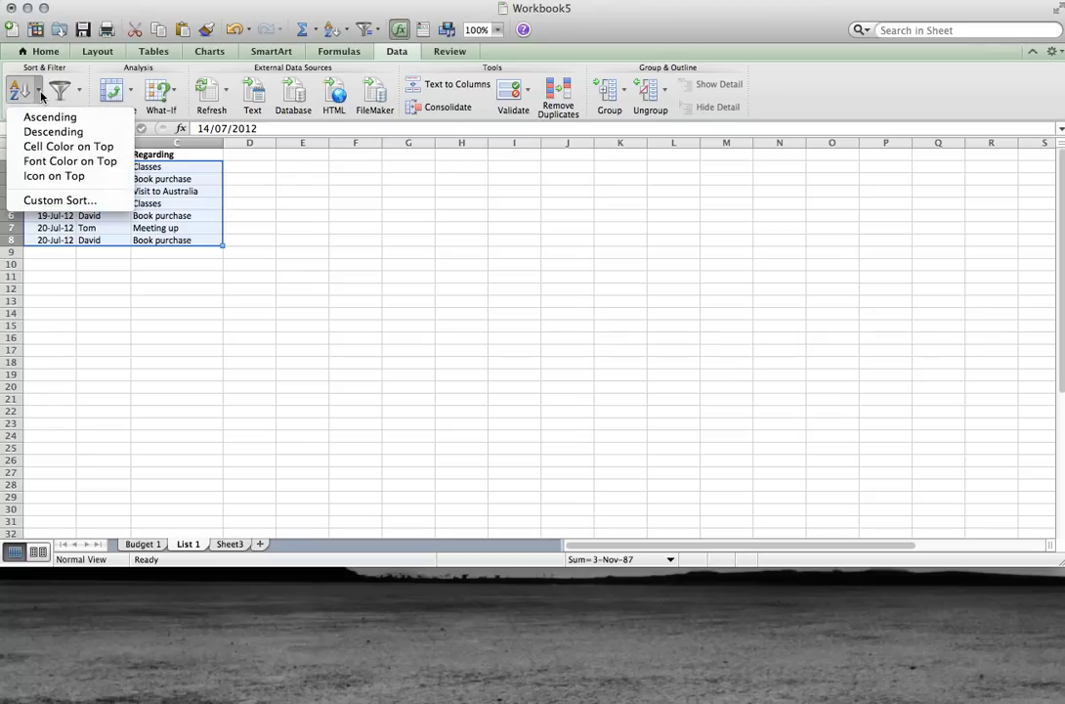
click(45, 133)
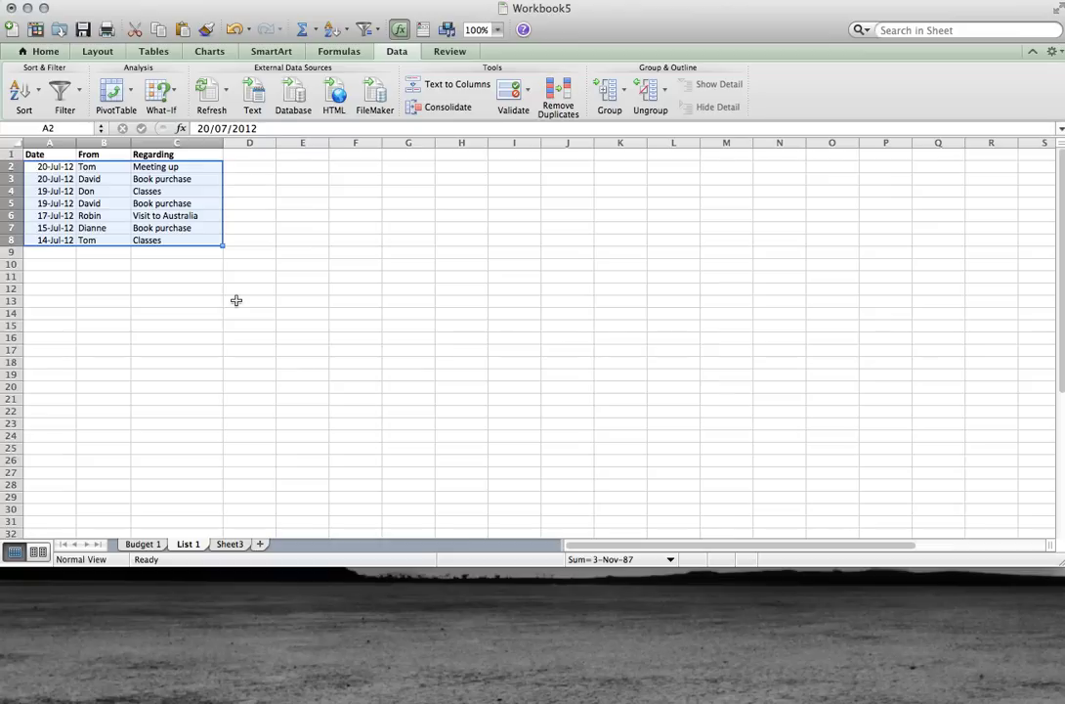
click(46, 166)
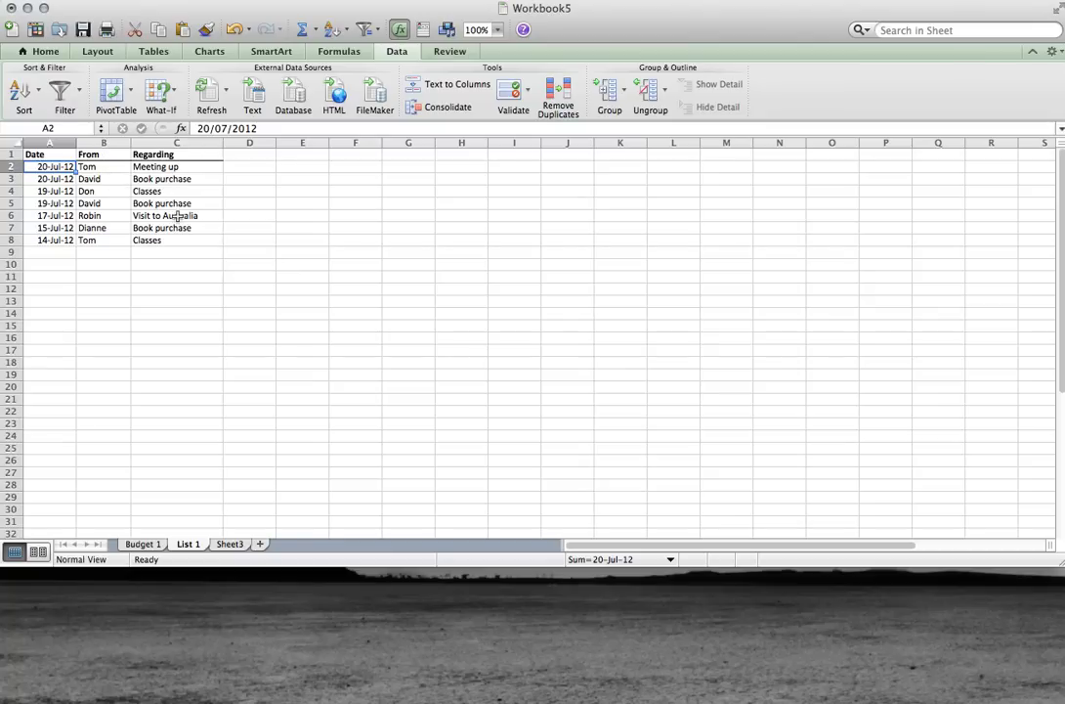
Fill the A2 date down to A14 as a daily series and apply the short Date format
click(43, 53)
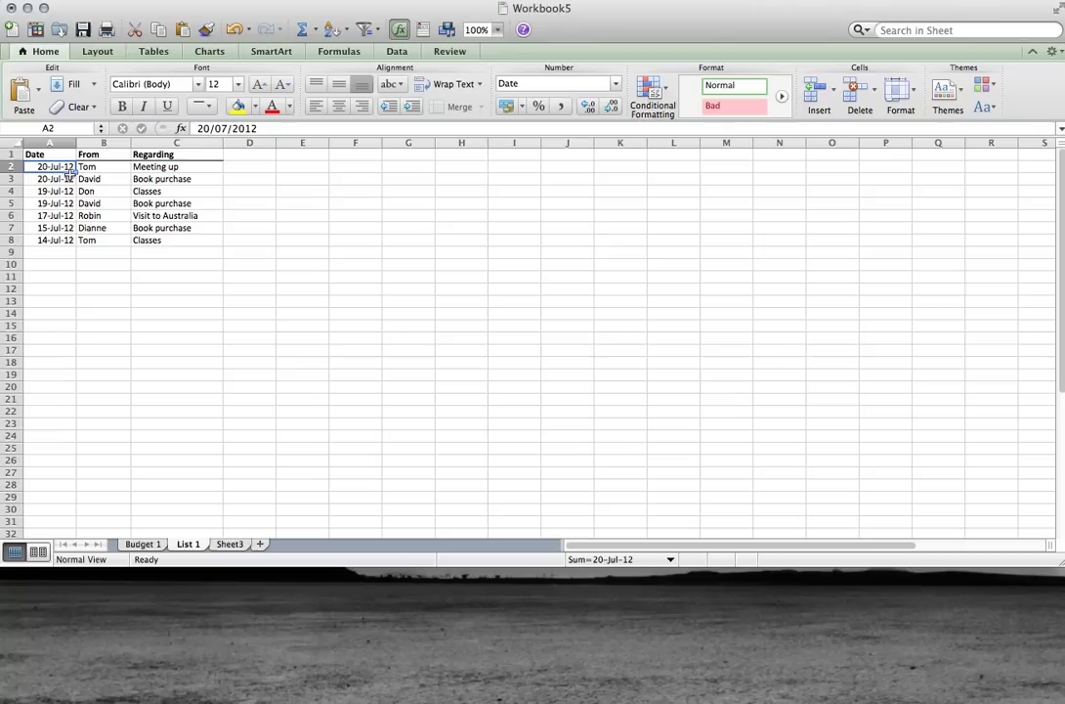
drag(75, 172, 80, 321)
click(616, 84)
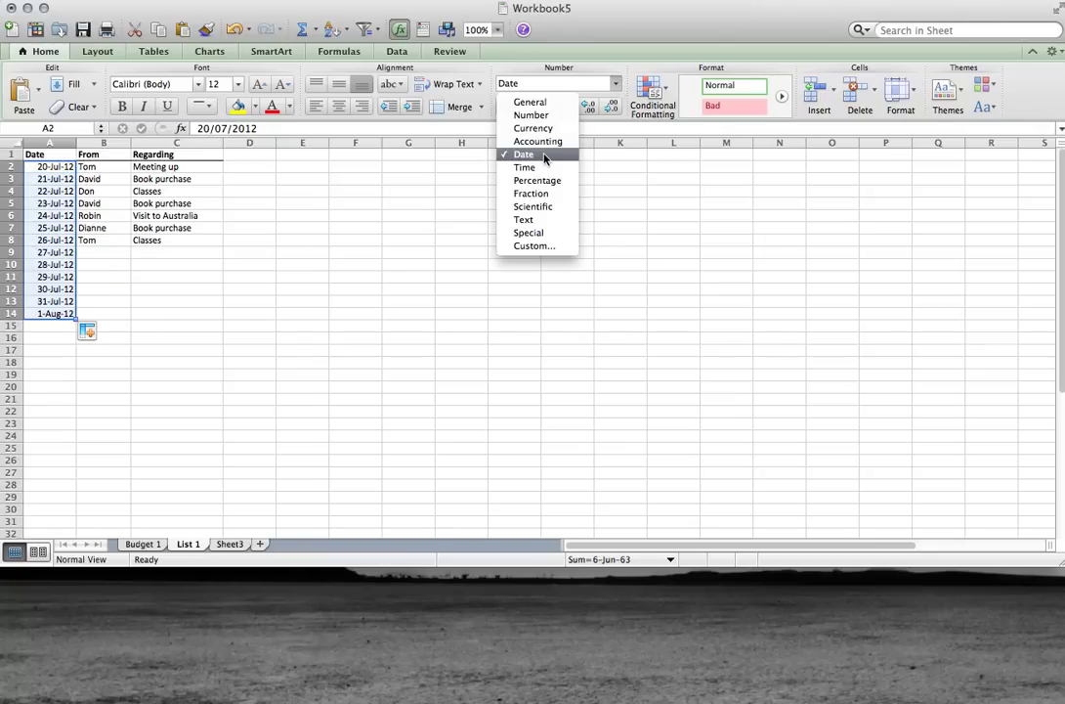
click(522, 152)
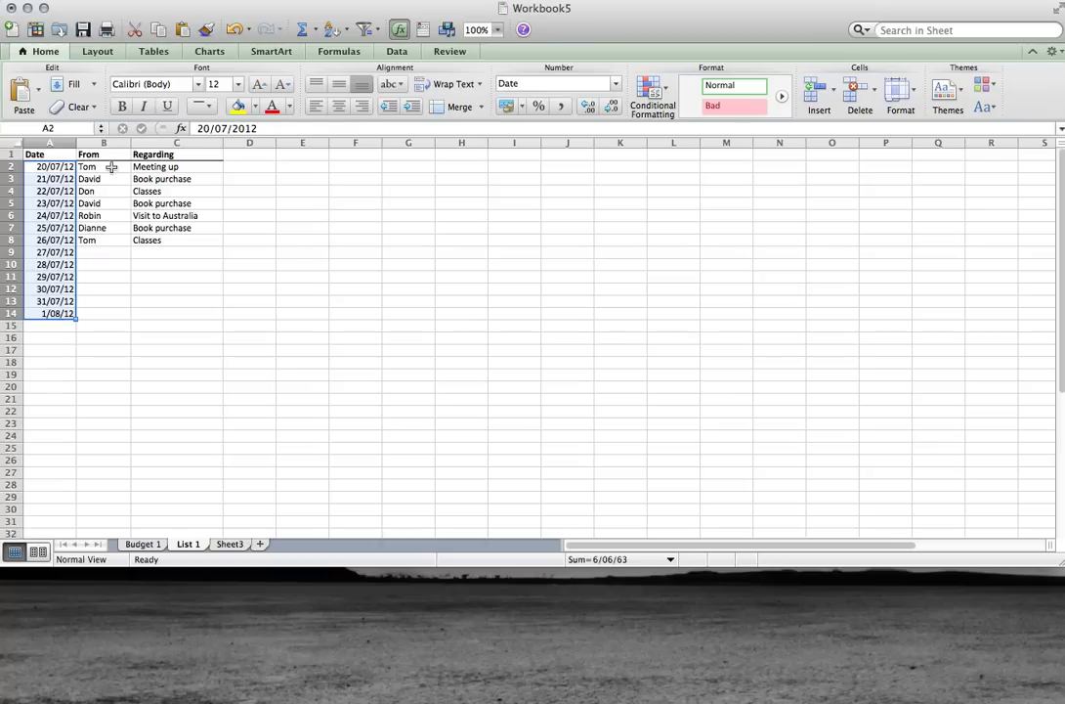
Format the From and Regarding cells B2:C14 as Text, then select dates A2:A14
drag(109, 167, 173, 313)
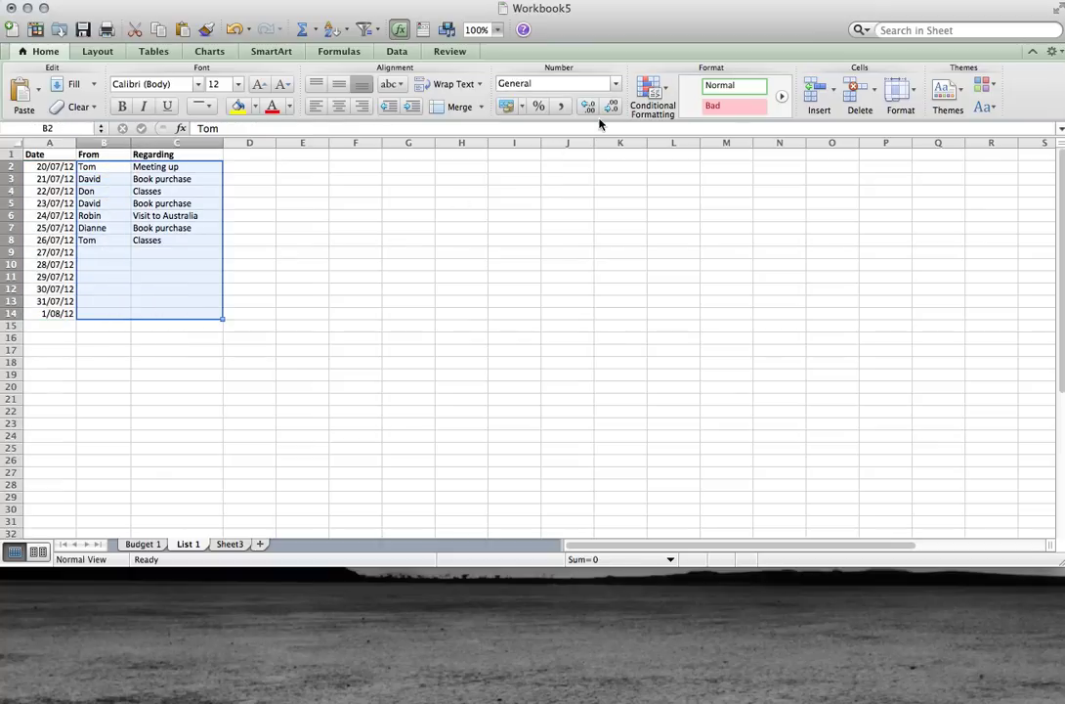
click(616, 84)
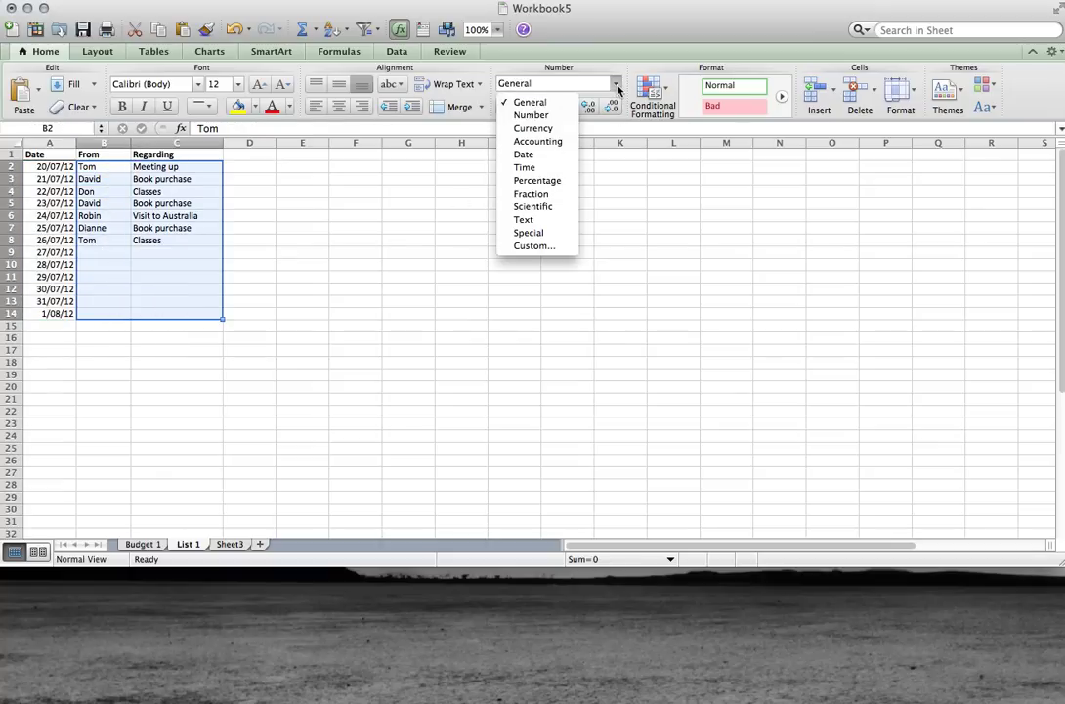
click(523, 218)
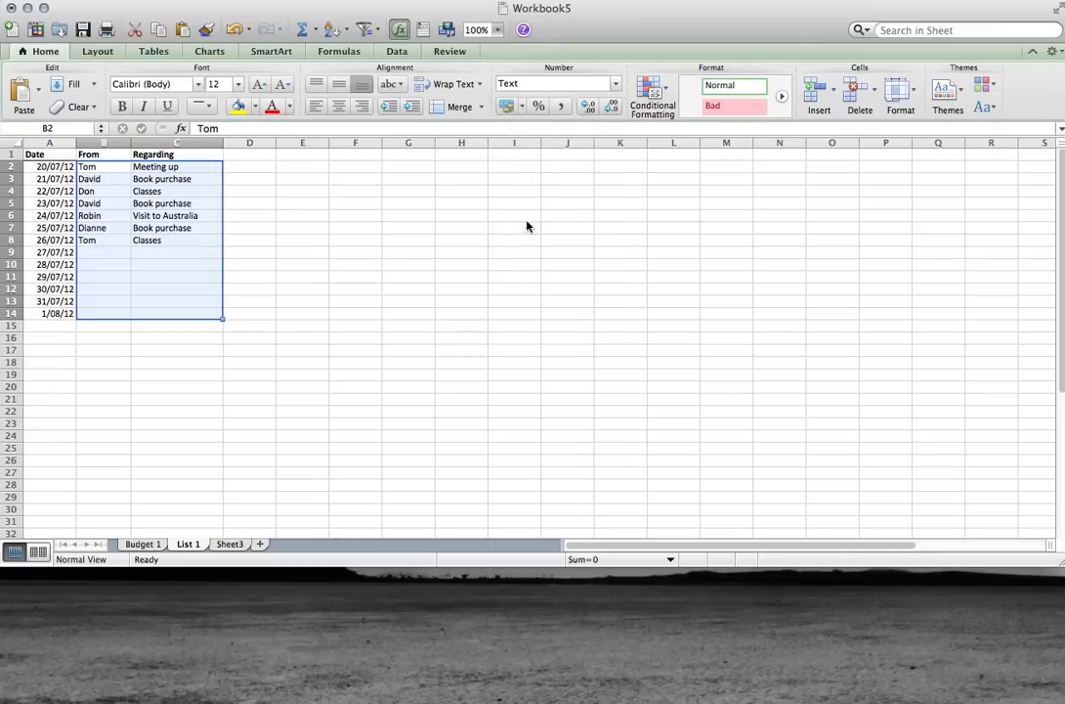
click(59, 167)
drag(59, 167, 59, 317)
Give A2:A14 the long '14 March 2001' date format through Format Cells
right_click(43, 201)
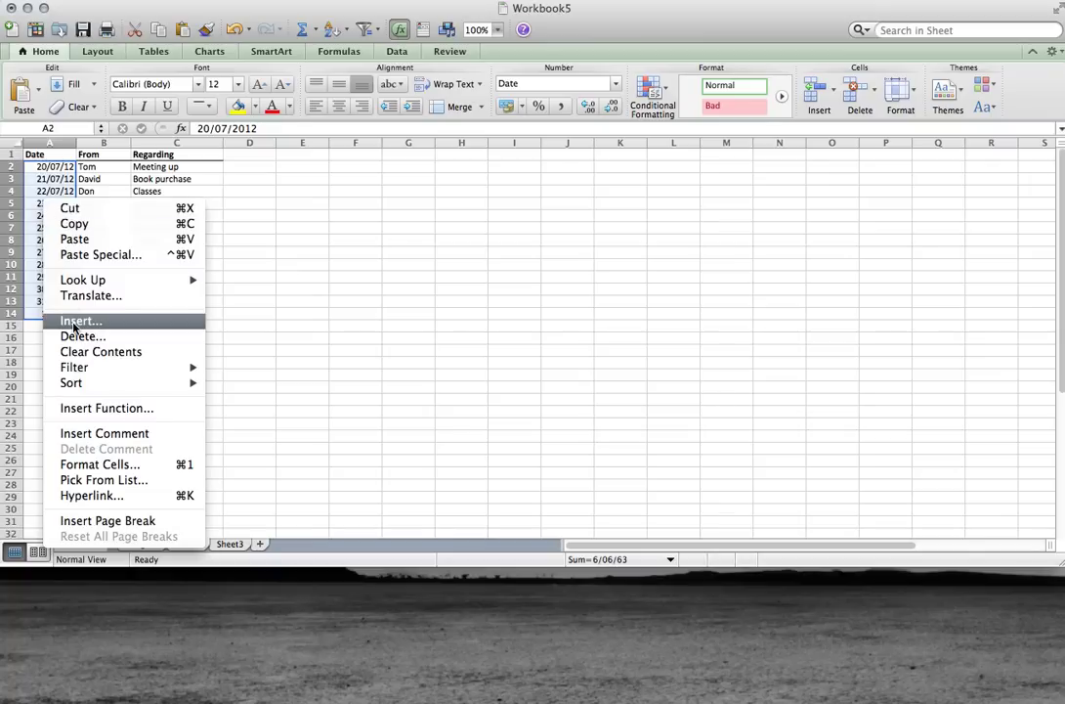
click(234, 425)
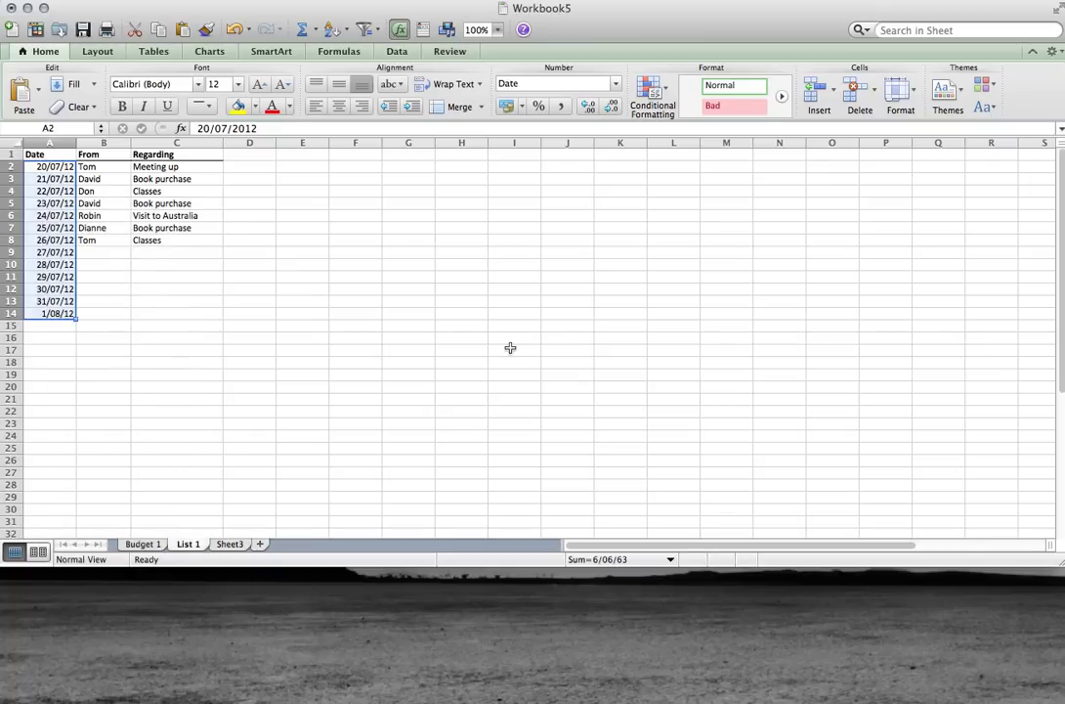
right_click(52, 225)
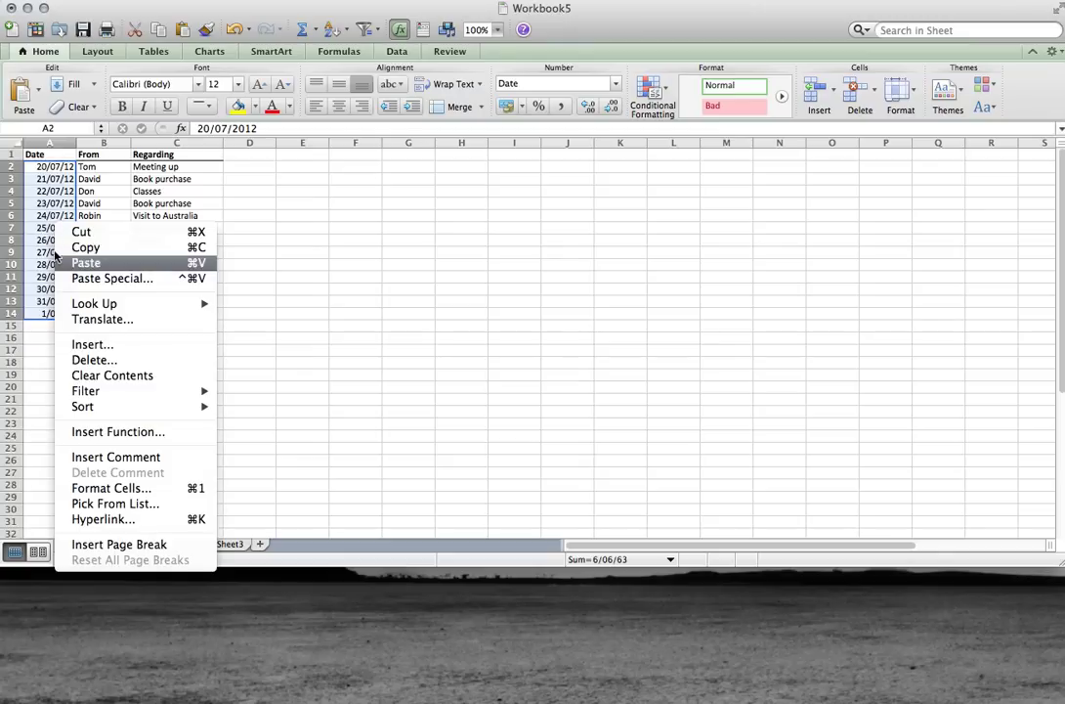
click(123, 495)
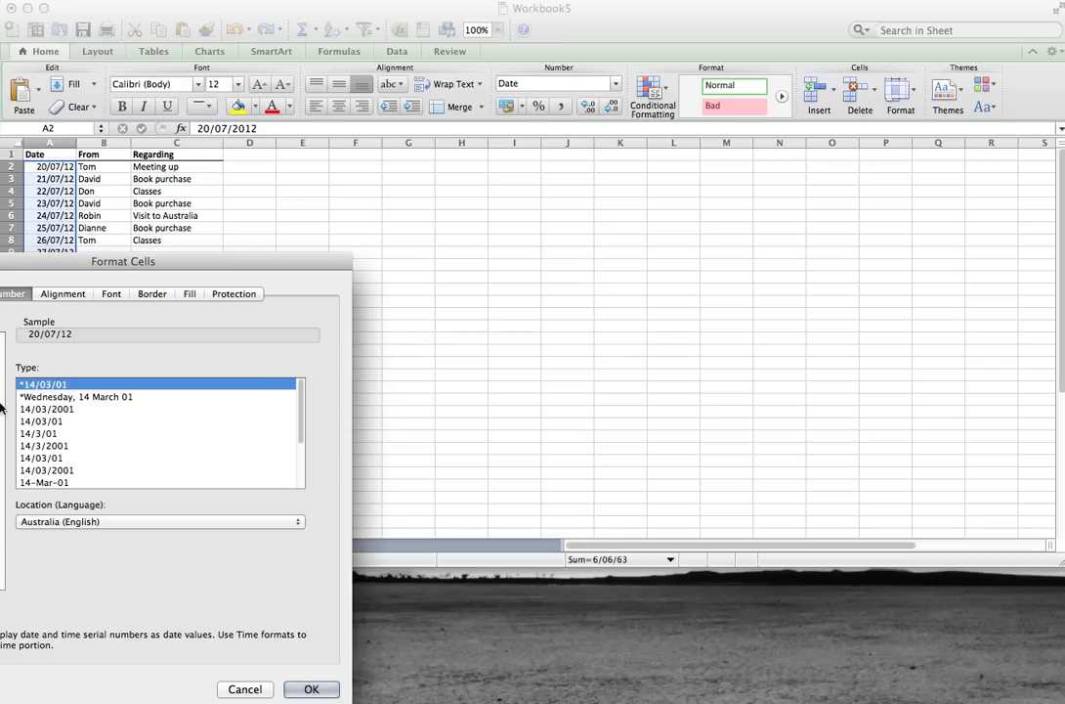
scroll(82, 422, down, 3)
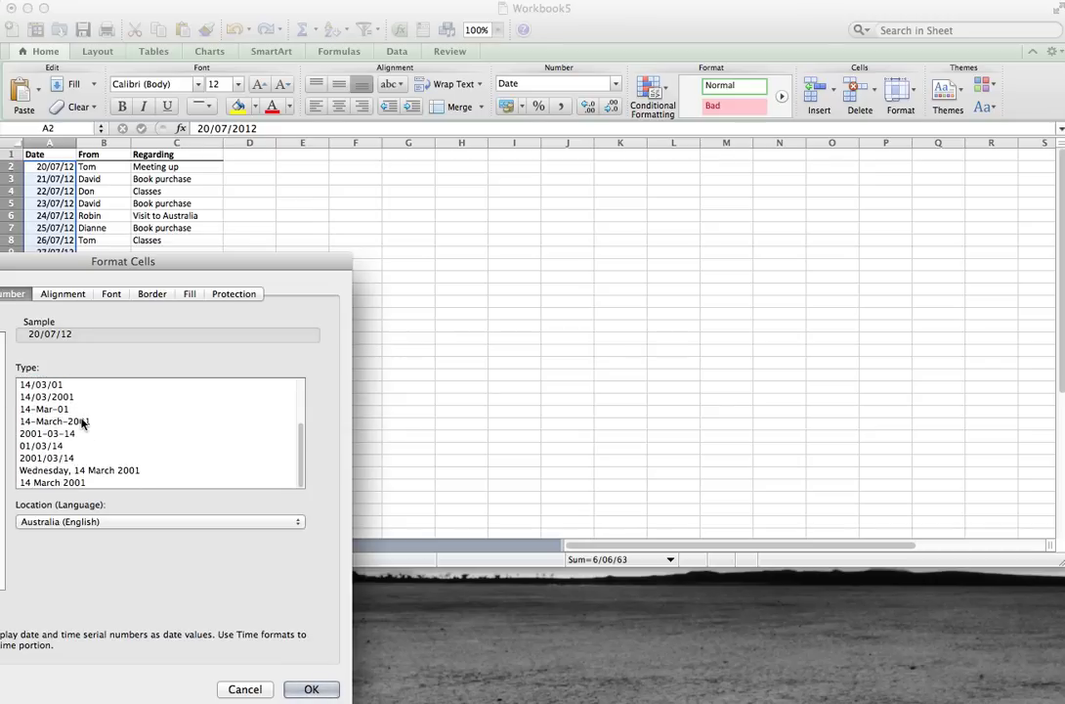
scroll(78, 428, up, 2)
scroll(78, 430, down, 2)
click(60, 483)
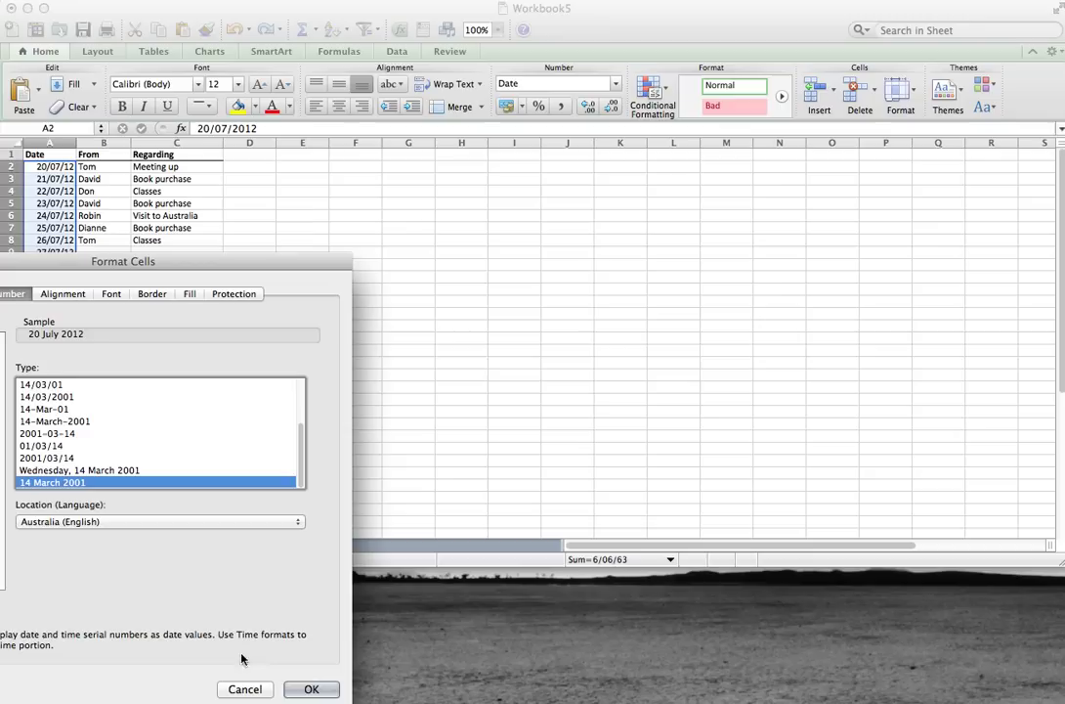
click(310, 688)
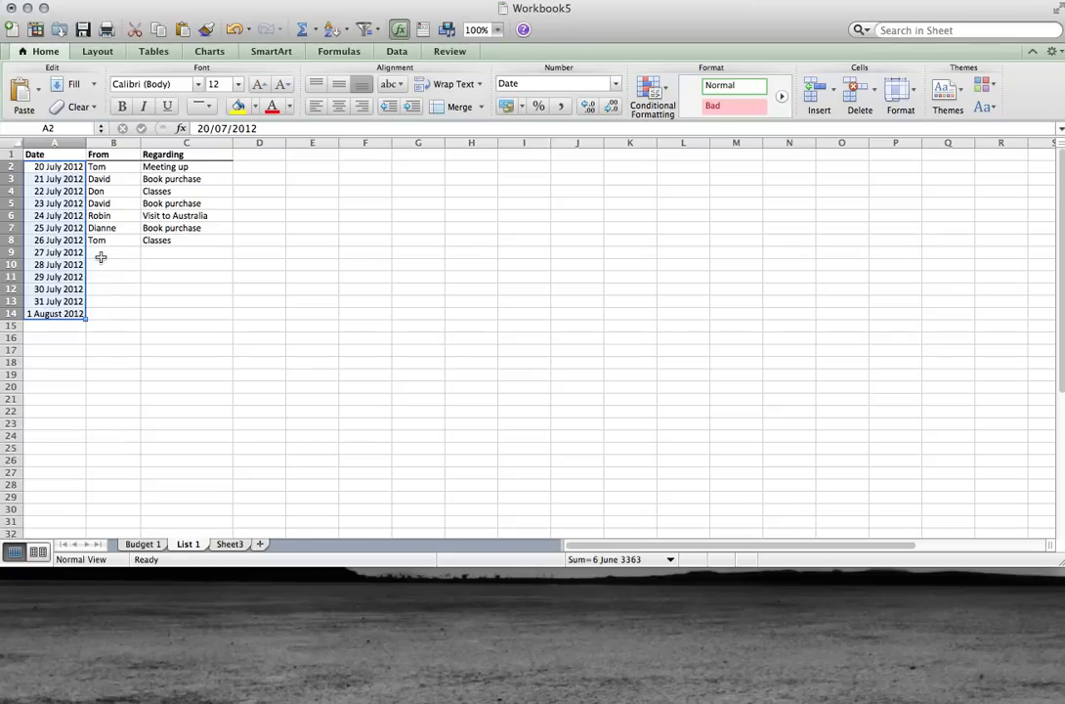
Clear the surplus dates from A9:A14 and return to cell A2
click(93, 287)
drag(59, 252, 73, 312)
key(BackSpace)
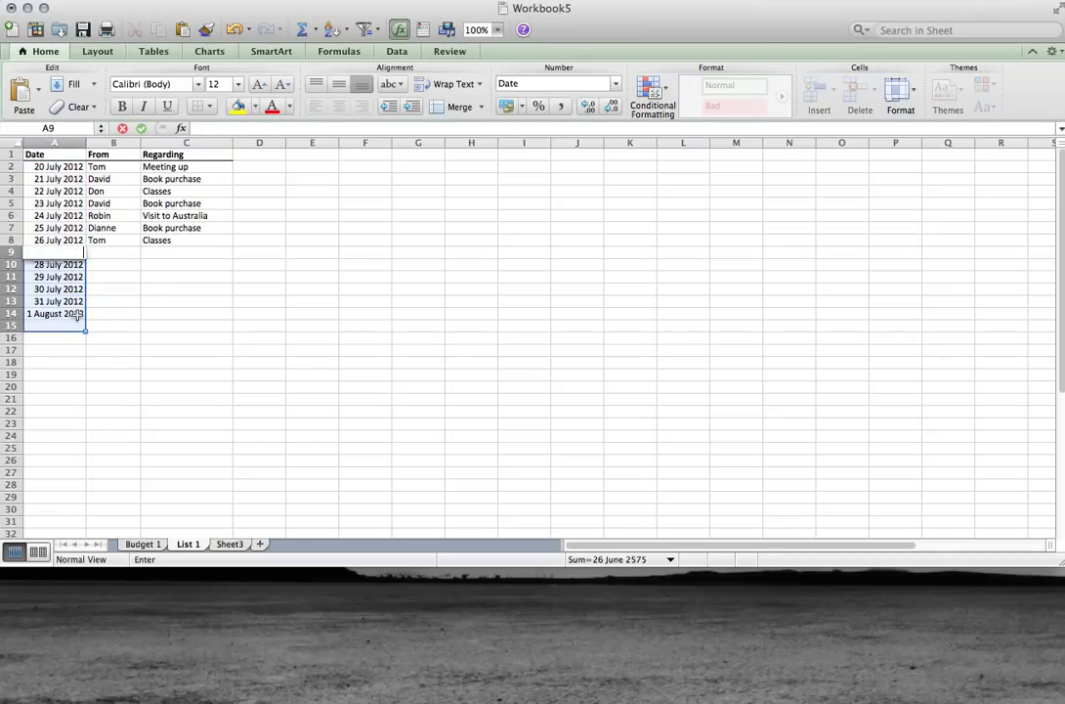
click(149, 279)
click(76, 254)
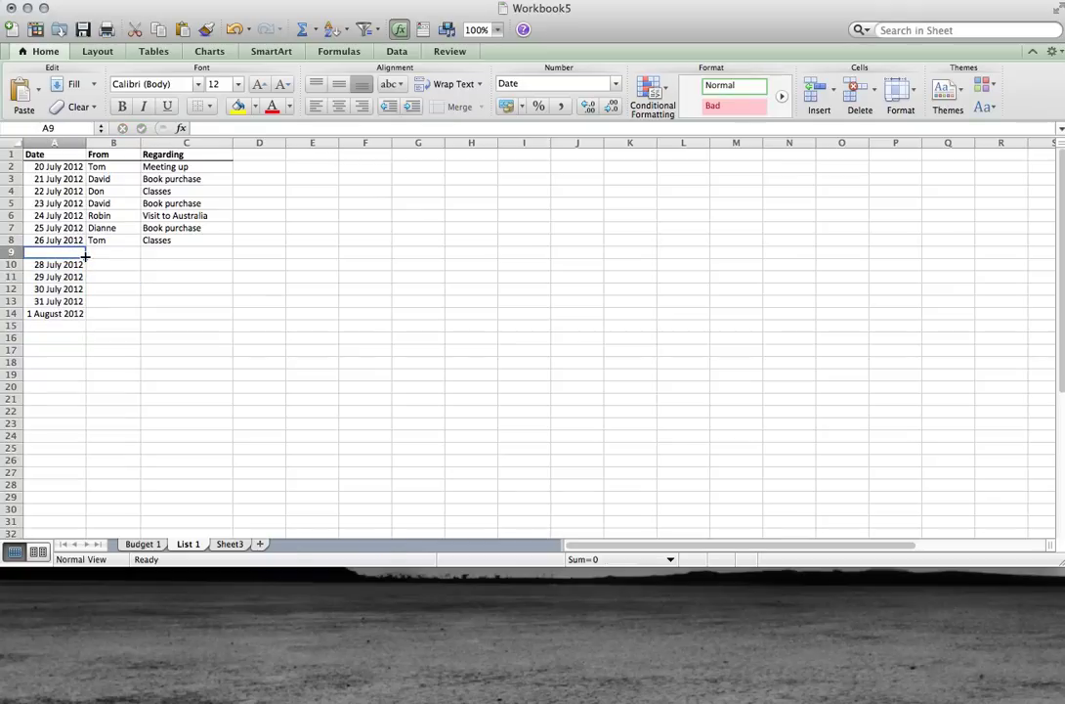
drag(85, 256, 83, 319)
key(BackSpace)
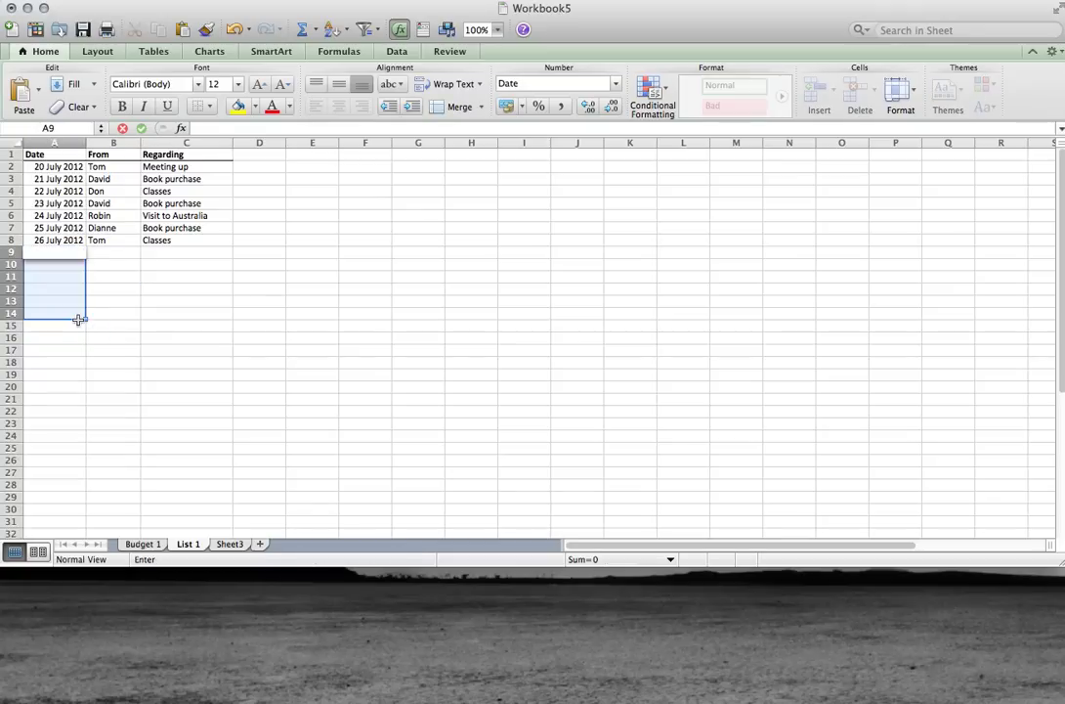
click(137, 325)
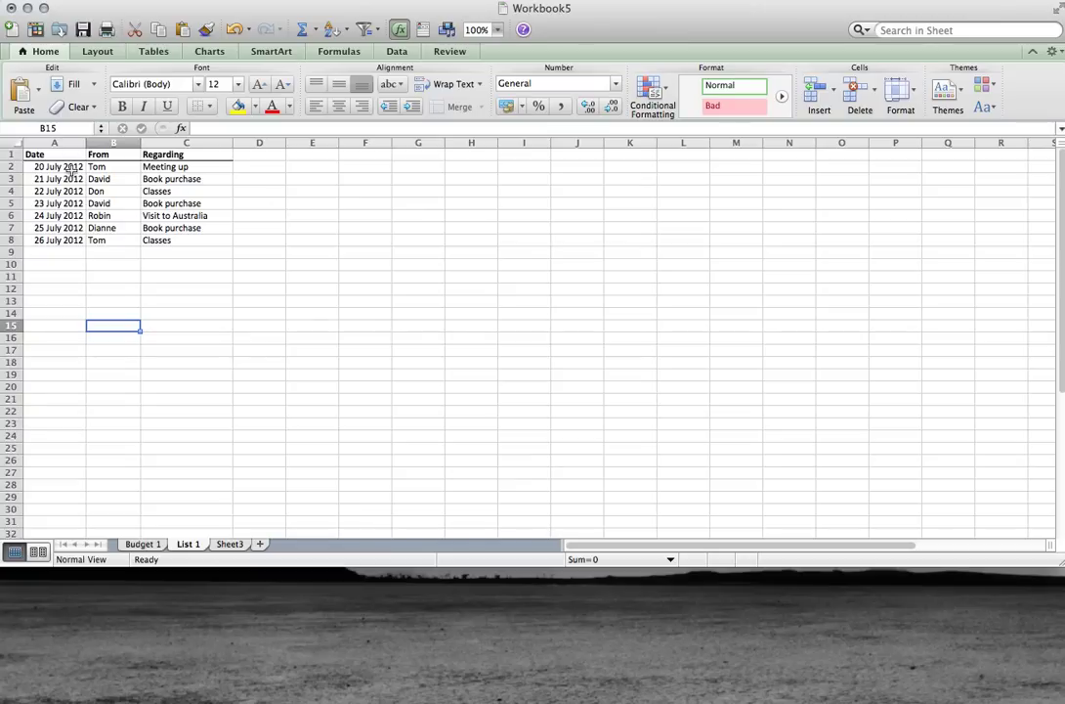
click(56, 167)
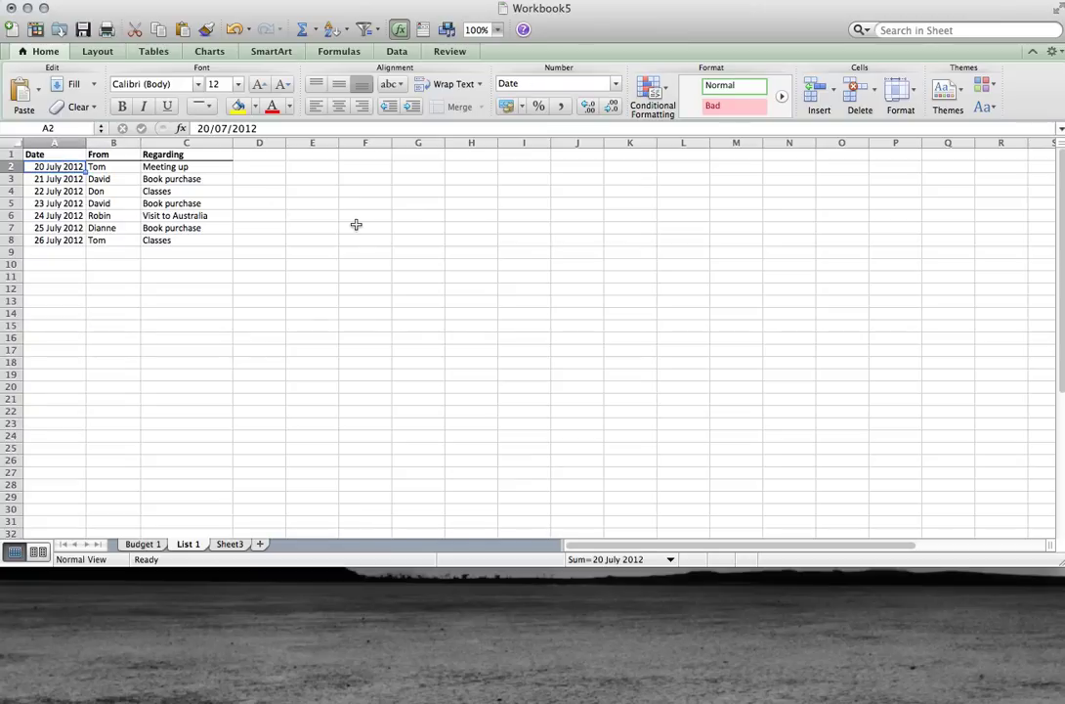